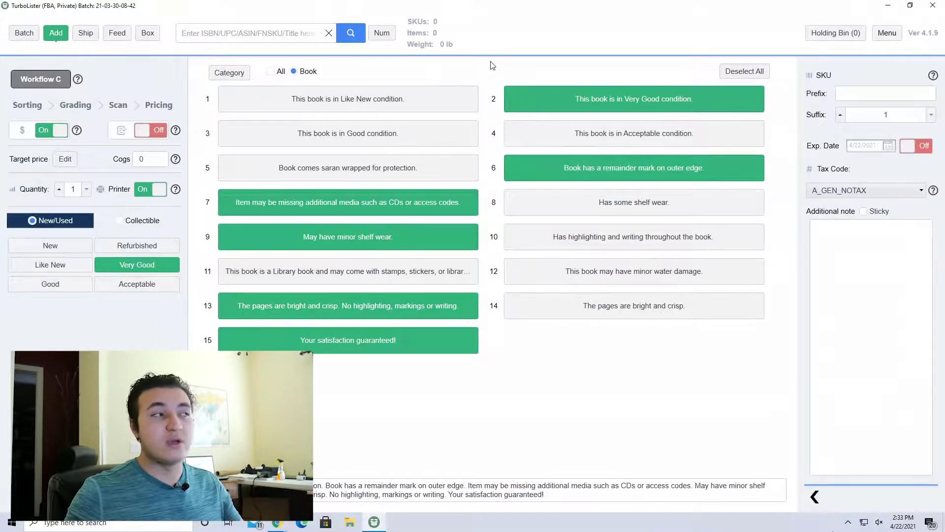
Step: Mark the in-progress batch as complete and create a private FBA batch with SKU prefix 3500
{"action": "left_click", "coordinate": [23, 33]}
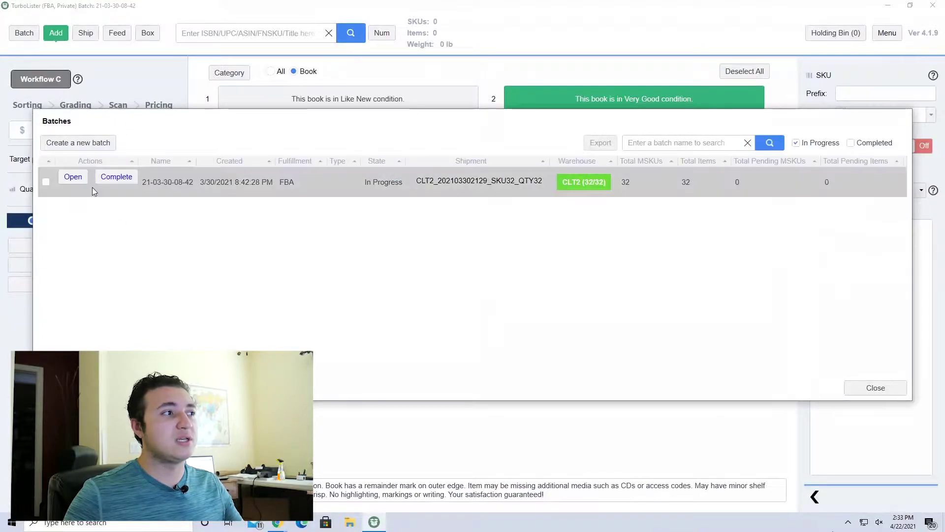
{"action": "left_click", "coordinate": [124, 182]}
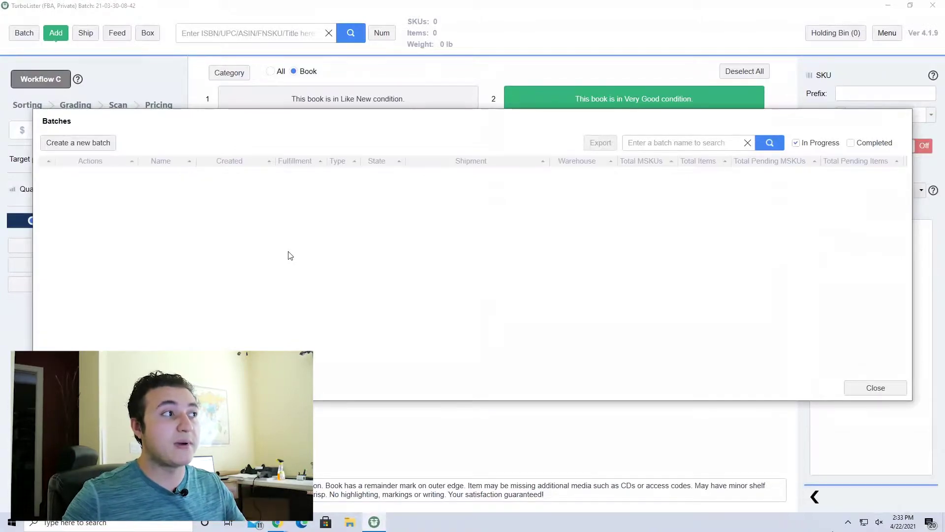
{"action": "left_click", "coordinate": [109, 143]}
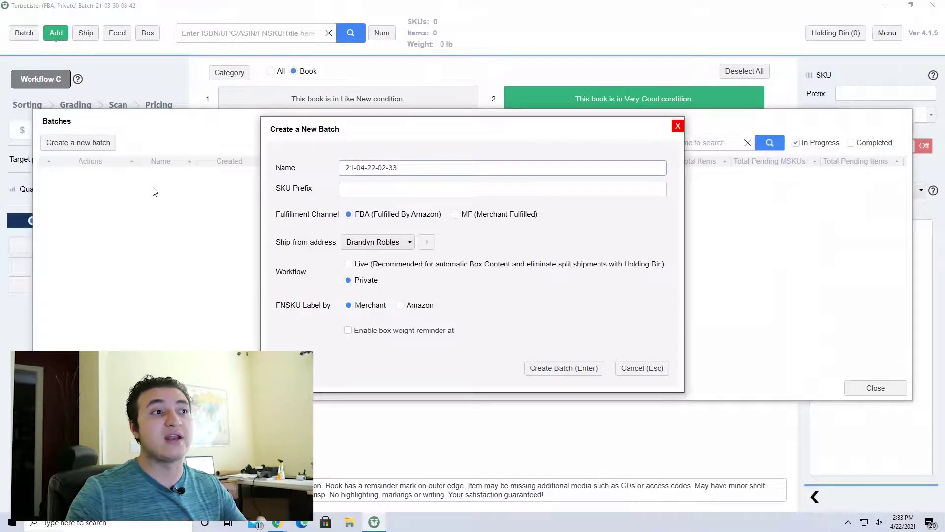
{"action": "left_click", "coordinate": [365, 188]}
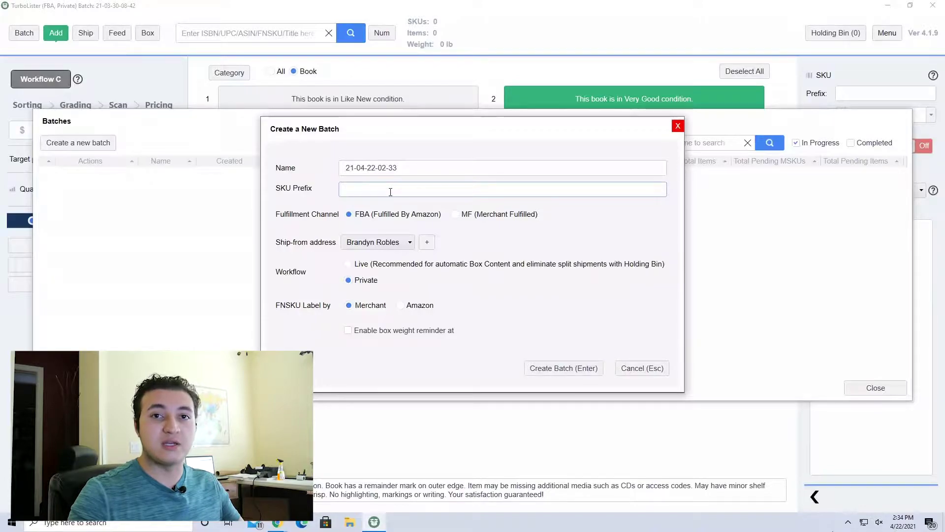
{"action": "type", "text": "3500"}
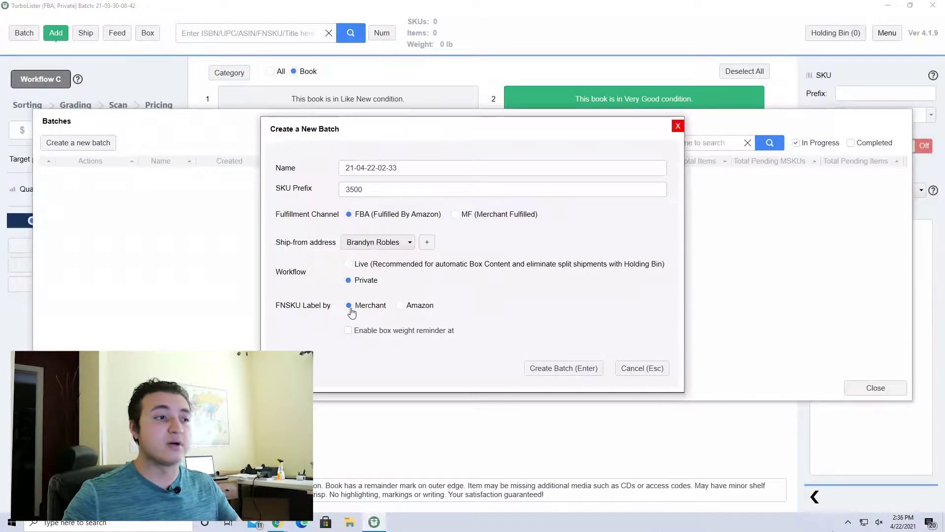
{"action": "left_click", "coordinate": [563, 370]}
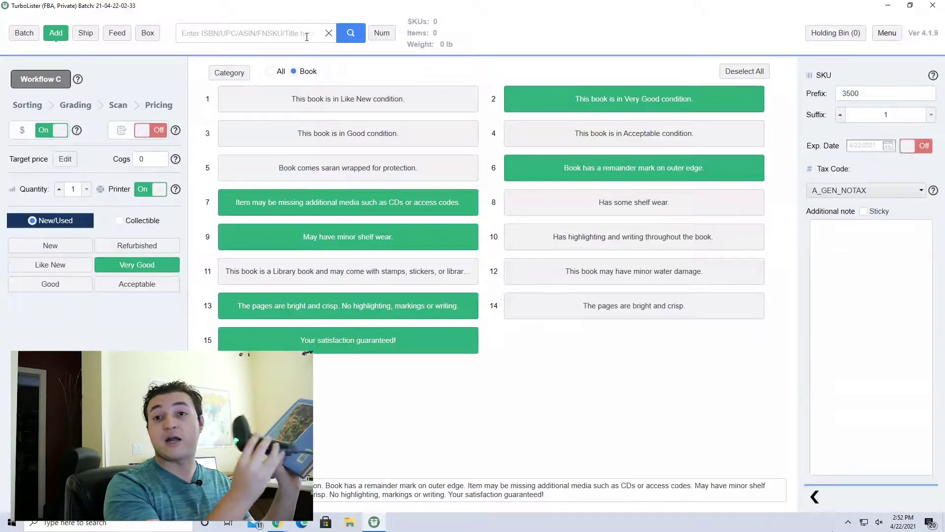
{"action": "type", "text": "9780847819720"}
{"action": "key", "text": "Return"}
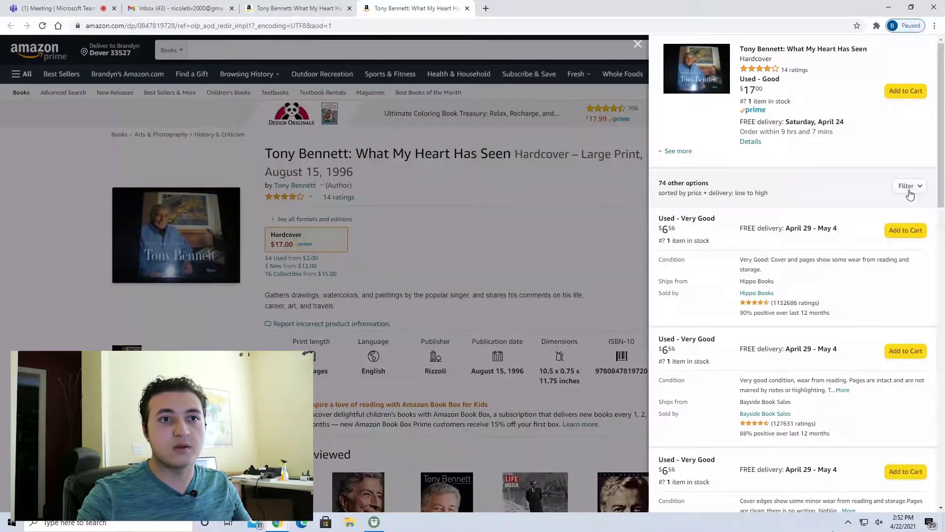
{"action": "left_click", "coordinate": [909, 192]}
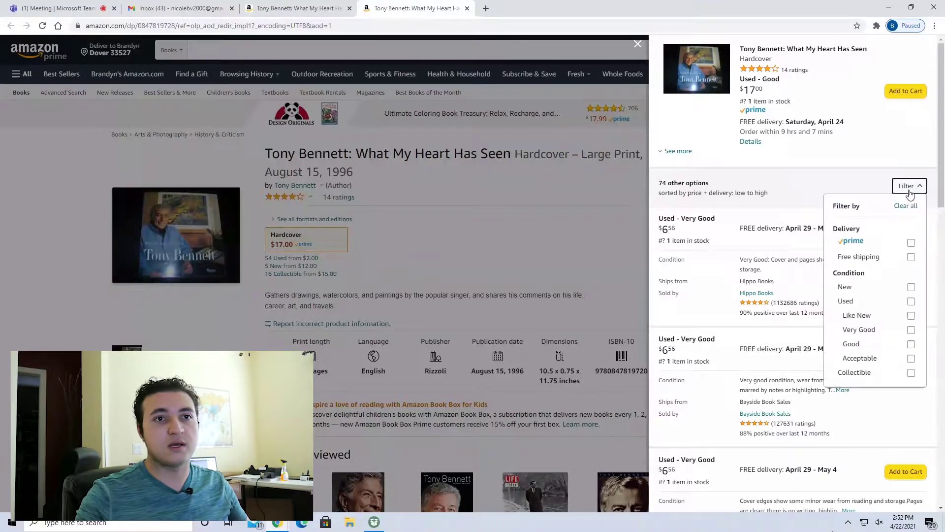
{"action": "left_click", "coordinate": [867, 246]}
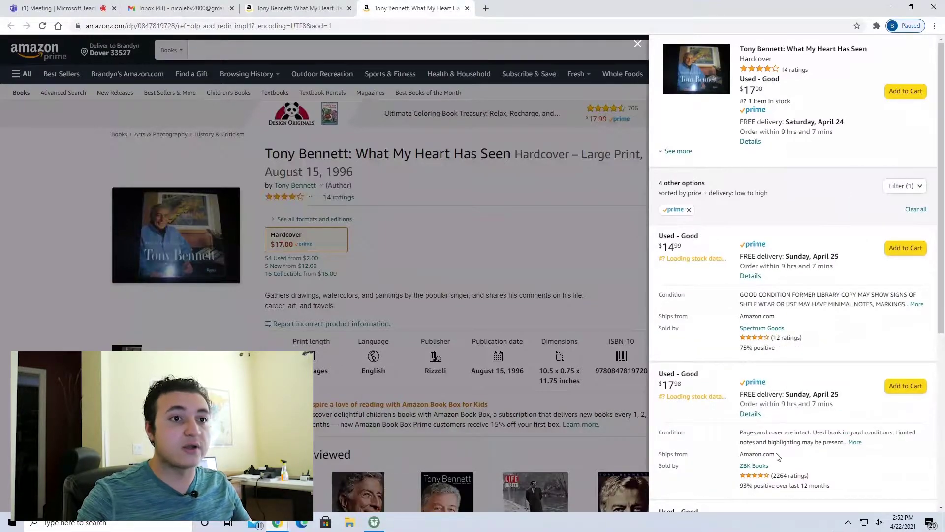
Step: Review the Prime-filtered offers for the book, and switch to TurboLister to check its average sales rank
{"action": "scroll", "coordinate": [781, 426], "scroll_direction": "down", "scroll_amount": 3}
{"action": "scroll", "coordinate": [781, 426], "scroll_direction": "down", "scroll_amount": 3}
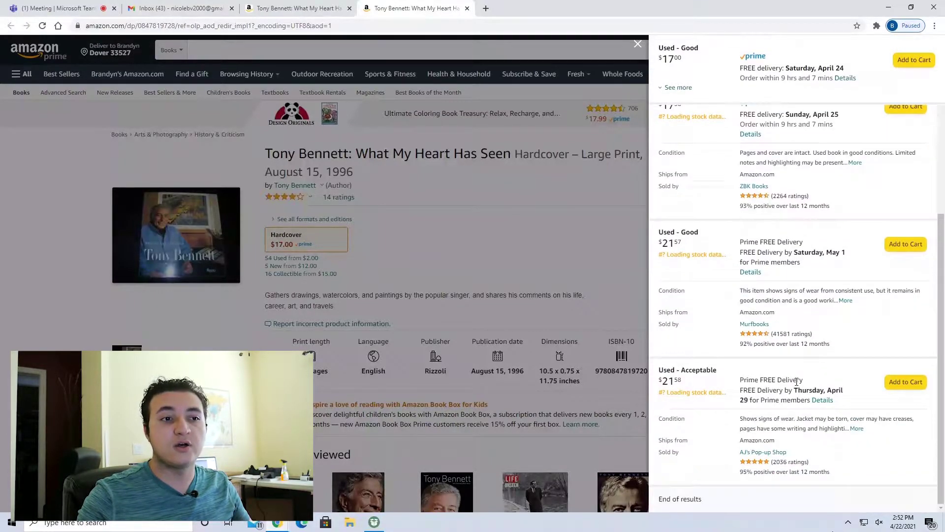
{"action": "scroll", "coordinate": [787, 378], "scroll_direction": "up", "scroll_amount": 6}
{"action": "scroll", "coordinate": [787, 378], "scroll_direction": "down", "scroll_amount": 6}
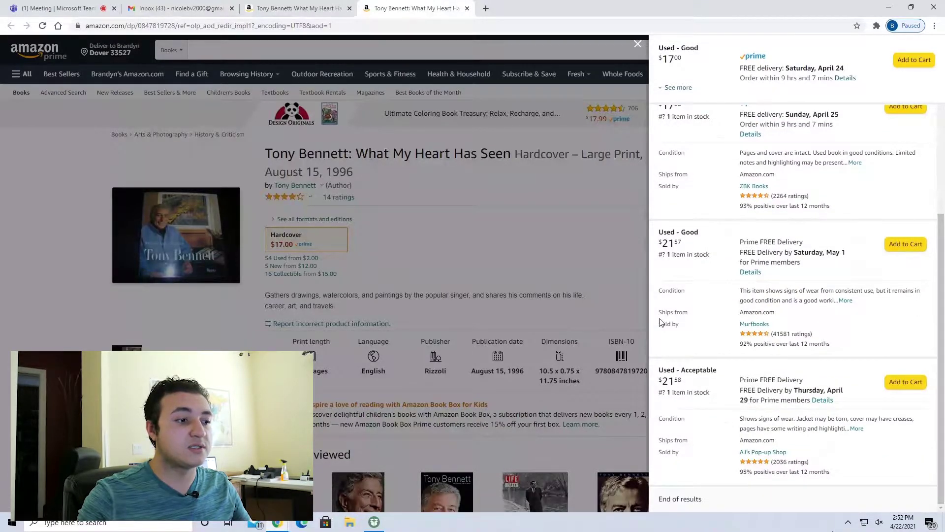
{"action": "scroll", "coordinate": [679, 306], "scroll_direction": "up", "scroll_amount": 6}
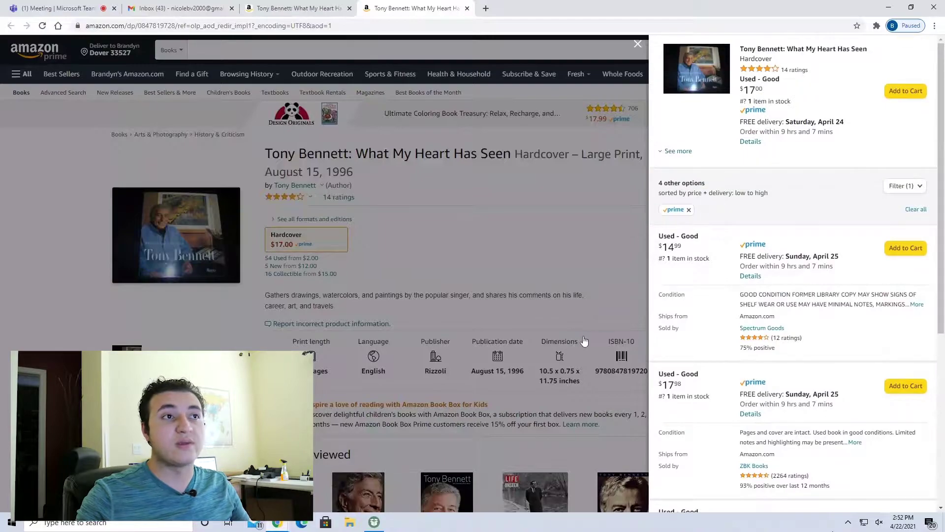
{"action": "left_click", "coordinate": [379, 518]}
{"action": "left_click", "coordinate": [375, 522]}
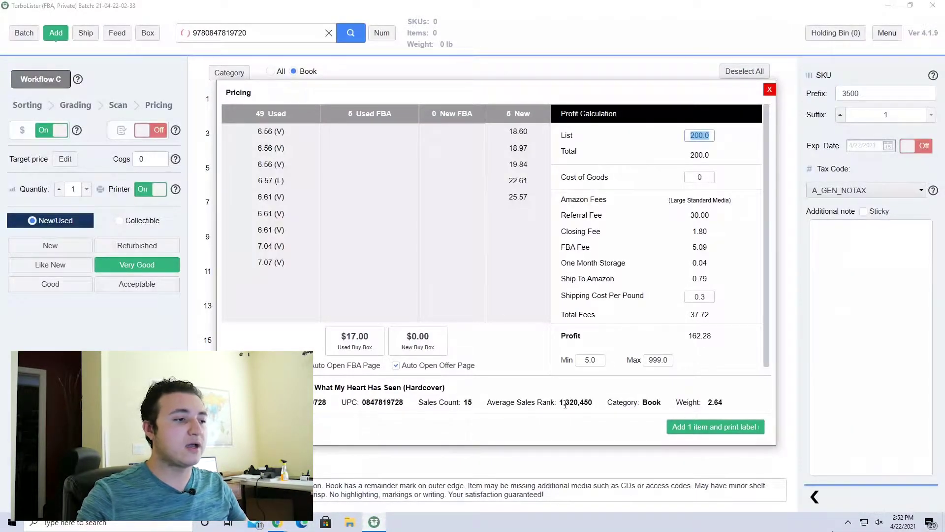
Step: Compare the prices and sellers of the Prime offers on the Amazon page, and return to TurboLister's pricing window
{"action": "mouse_move", "coordinate": [301, 521]}
{"action": "left_click", "coordinate": [225, 480]}
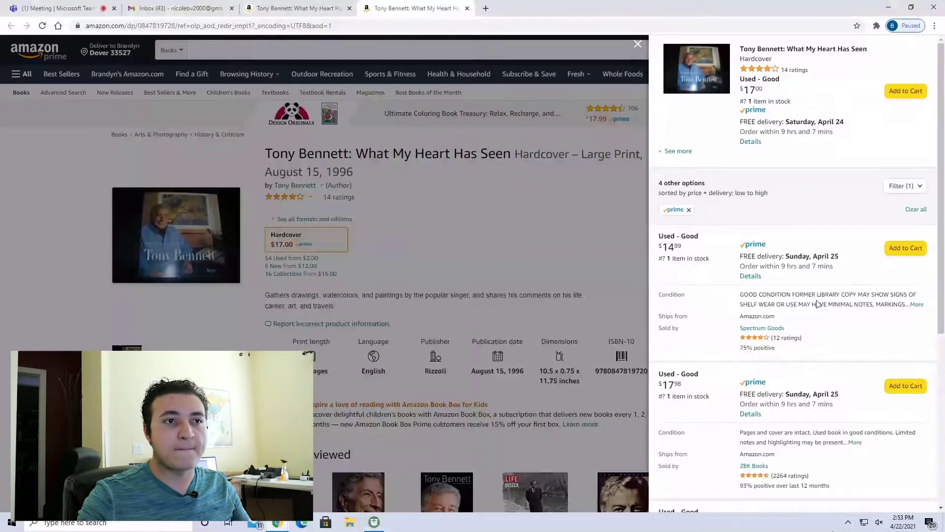
{"action": "scroll", "coordinate": [818, 304], "scroll_direction": "down", "scroll_amount": 5}
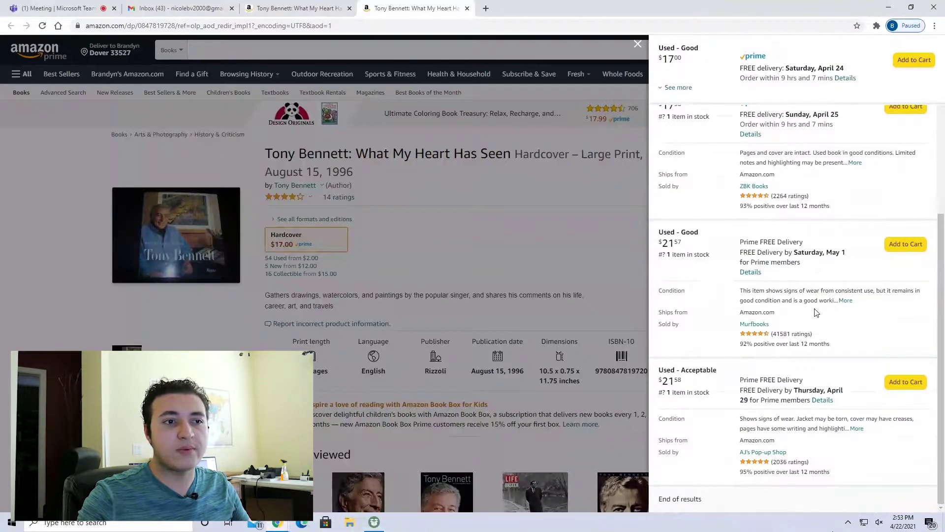
{"action": "scroll", "coordinate": [695, 236], "scroll_direction": "up", "scroll_amount": 2}
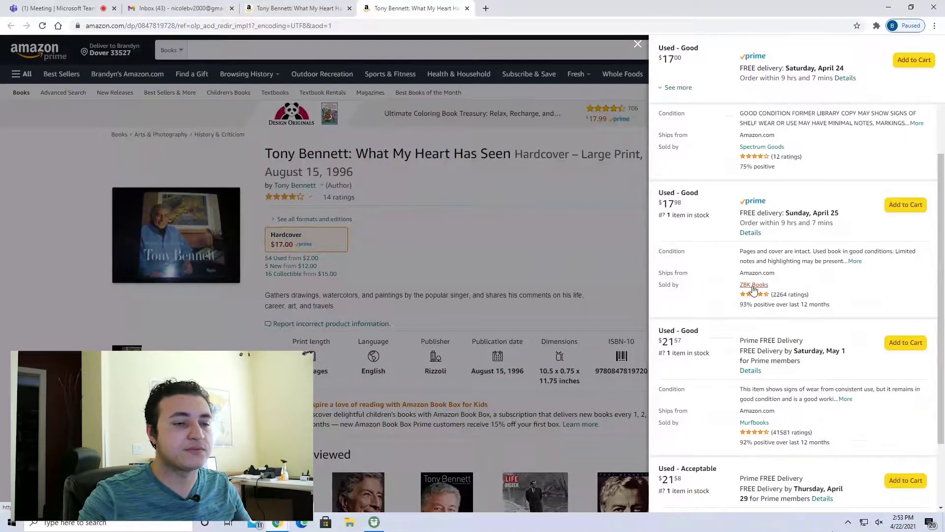
{"action": "scroll", "coordinate": [755, 301], "scroll_direction": "down", "scroll_amount": 1}
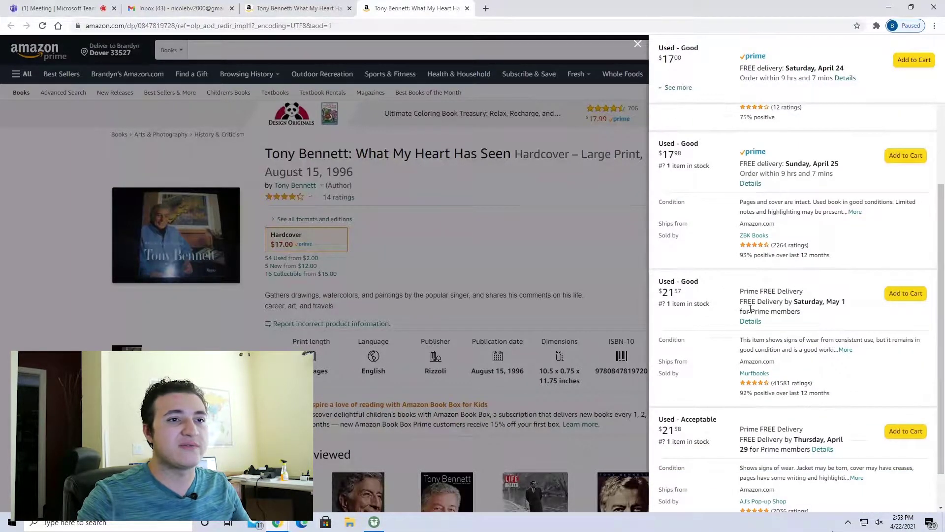
{"action": "scroll", "coordinate": [750, 309], "scroll_direction": "down", "scroll_amount": 1}
{"action": "left_click", "coordinate": [375, 524]}
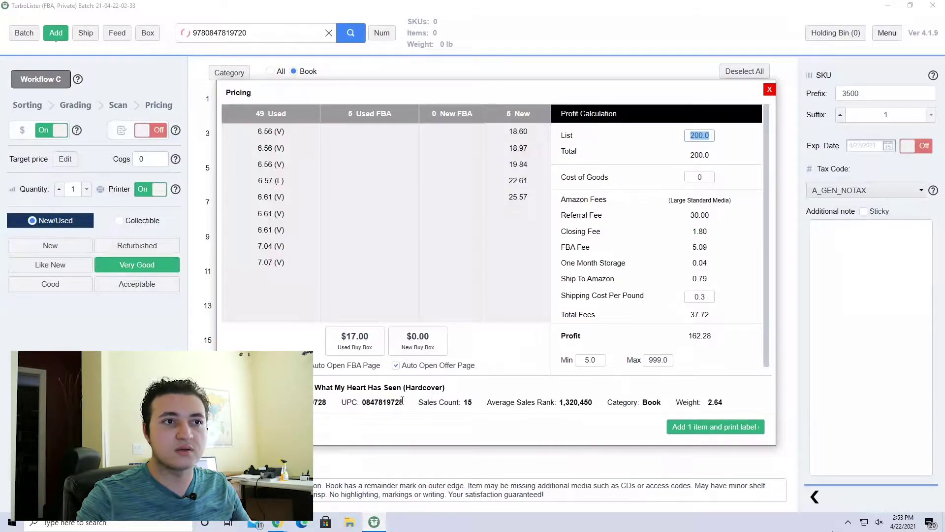
Step: Switch to the Amazon page in Chrome and examine the conditions and seller rating counts of the Prime offers
{"action": "left_click", "coordinate": [277, 523]}
{"action": "left_click", "coordinate": [348, 467]}
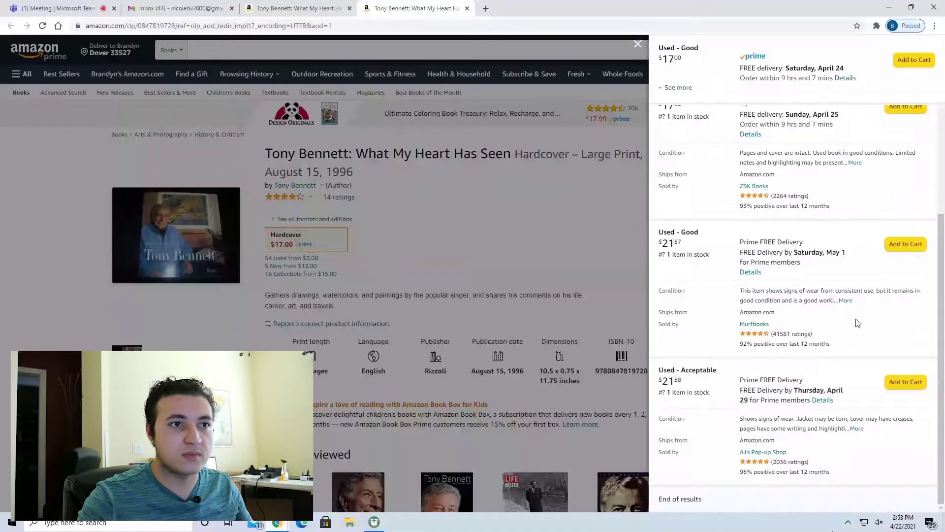
{"action": "scroll", "coordinate": [846, 345], "scroll_direction": "down", "scroll_amount": 5}
{"action": "scroll", "coordinate": [845, 344], "scroll_direction": "up", "scroll_amount": 4}
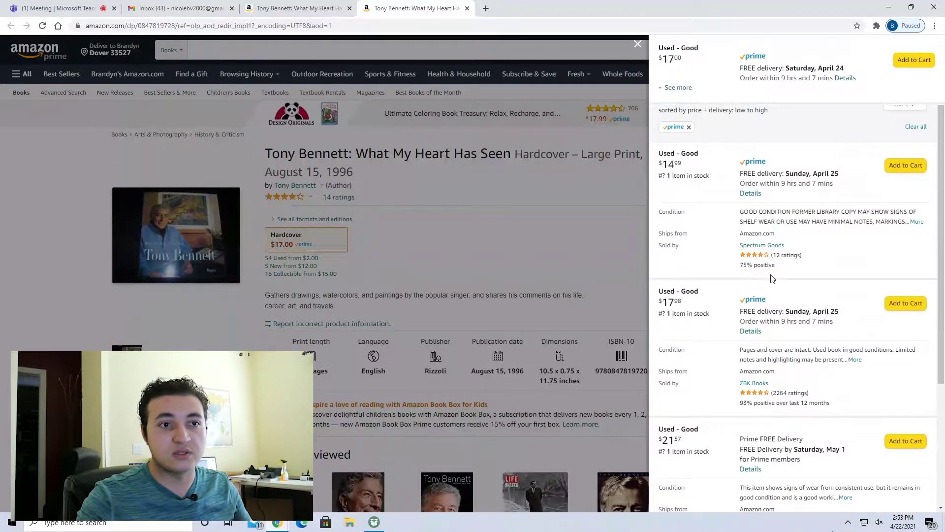
{"action": "scroll", "coordinate": [797, 323], "scroll_direction": "down", "scroll_amount": 2}
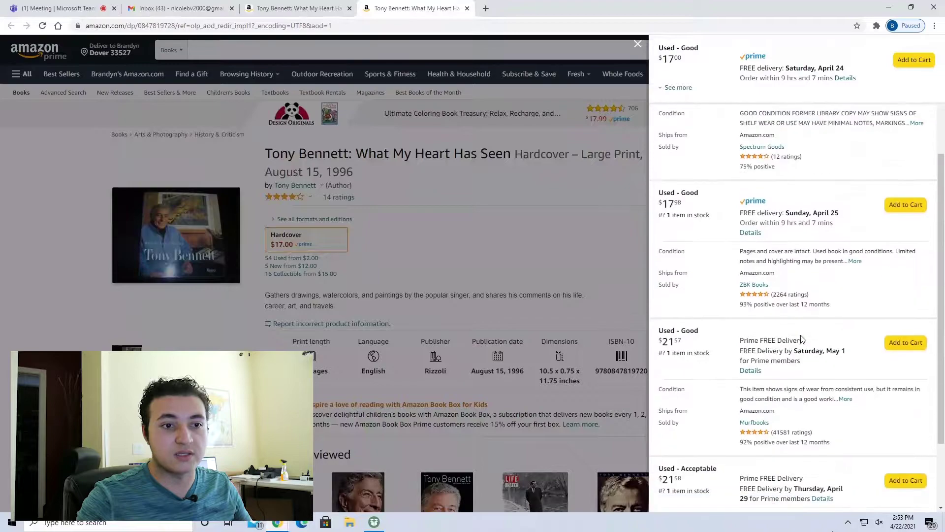
{"action": "left_click_drag", "start_coordinate": [776, 294], "coordinate": [788, 294]}
{"action": "scroll", "coordinate": [801, 350], "scroll_direction": "down", "scroll_amount": 2}
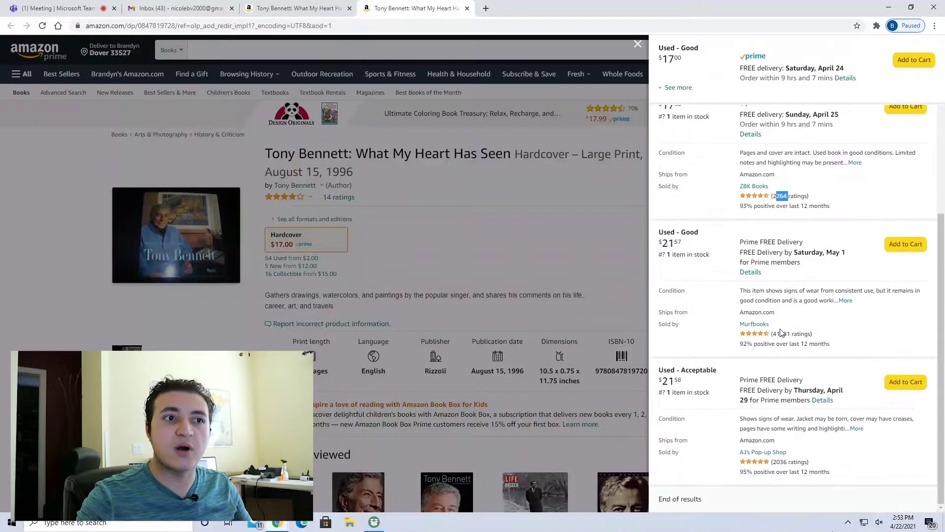
{"action": "scroll", "coordinate": [791, 430], "scroll_direction": "up", "scroll_amount": 1}
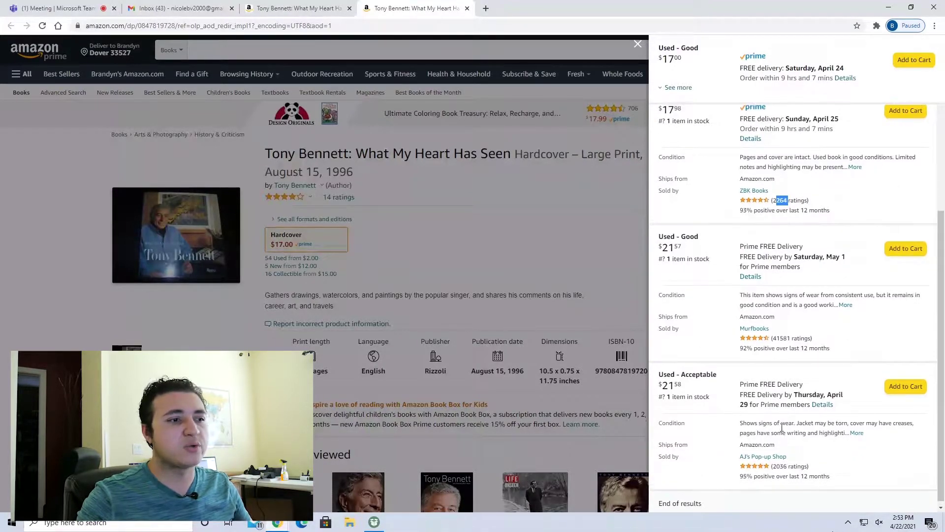
Step: Switch to TurboLister and set the book's list price to 21.95
{"action": "mouse_move", "coordinate": [373, 523]}
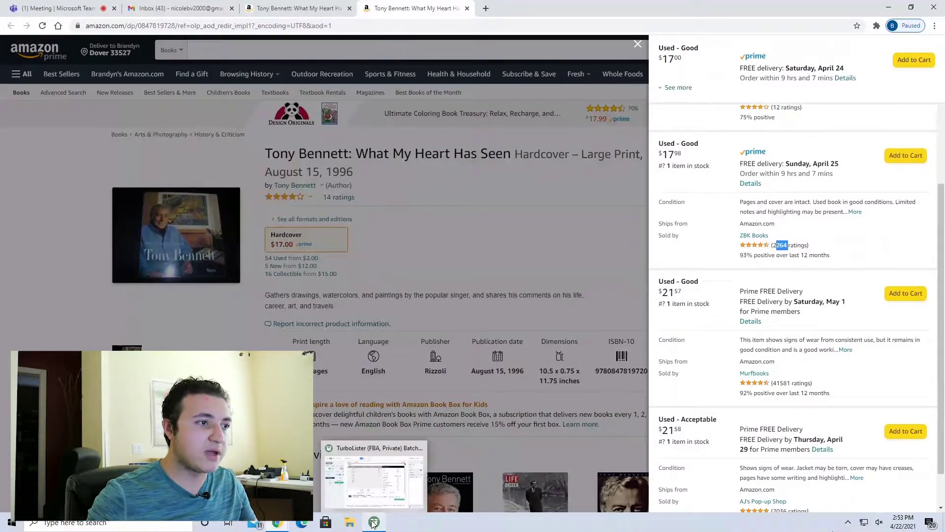
{"action": "left_click", "coordinate": [373, 523]}
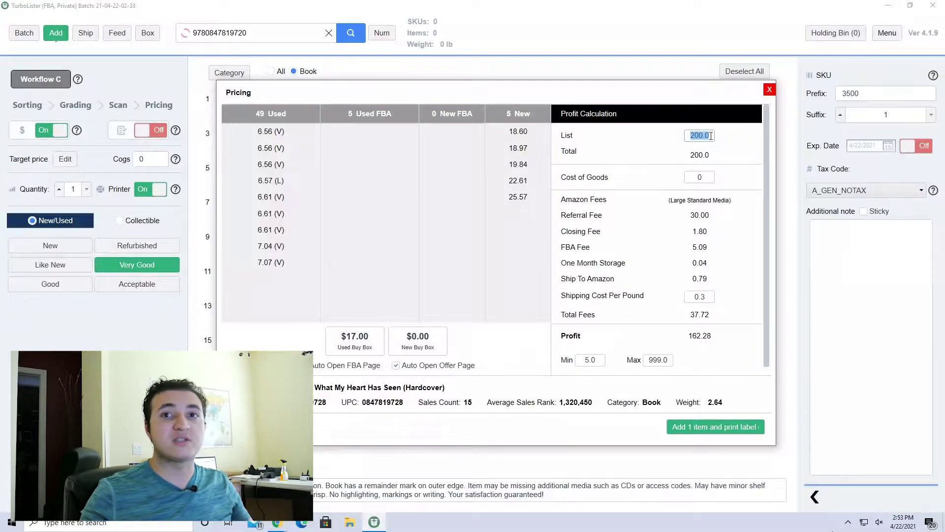
{"action": "key", "text": "BackSpace"}
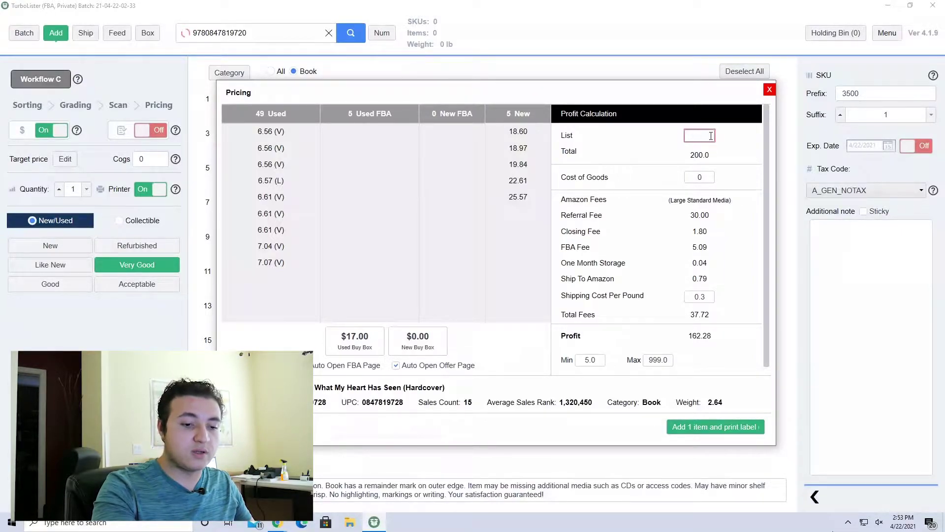
{"action": "type", "text": "21.95"}
Step: Try a cost of goods of 3 in the profit calculation and reset it to 0
{"action": "left_click", "coordinate": [706, 178]}
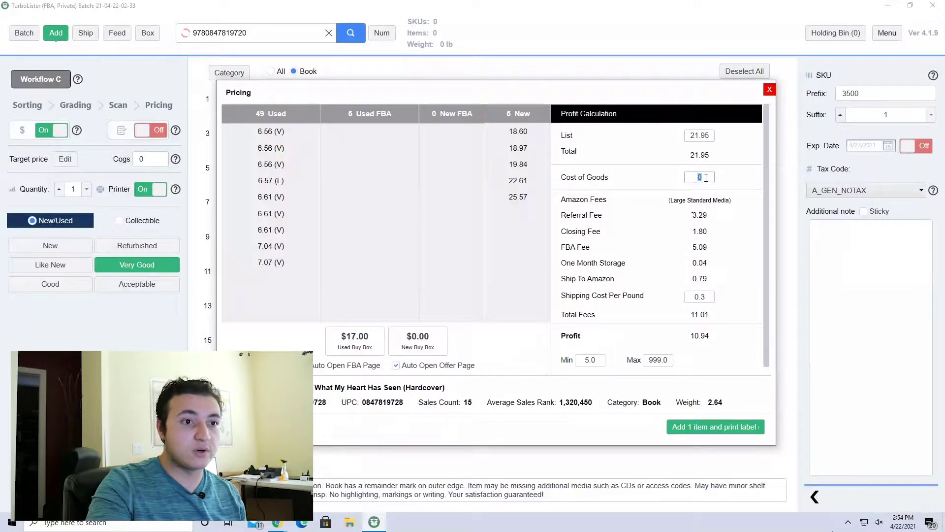
{"action": "type", "text": "3"}
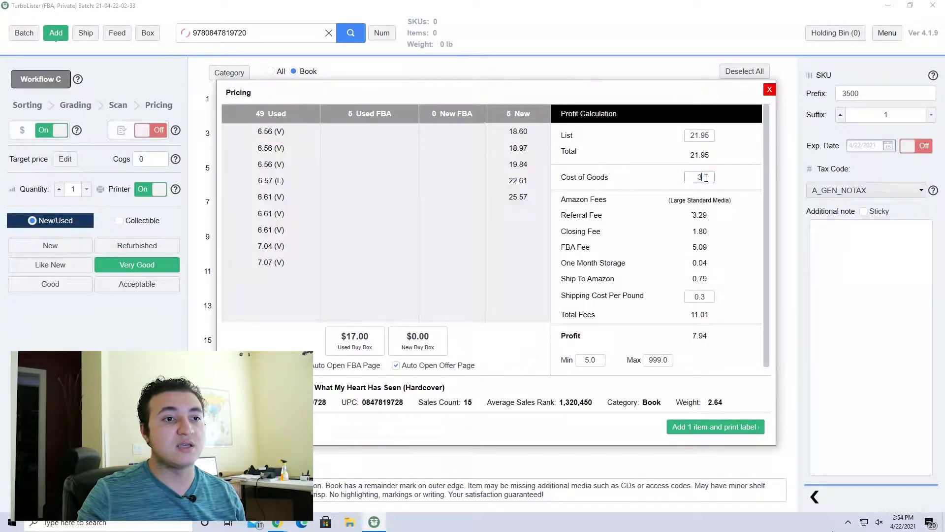
{"action": "key", "text": "BackSpace"}
{"action": "type", "text": "0"}
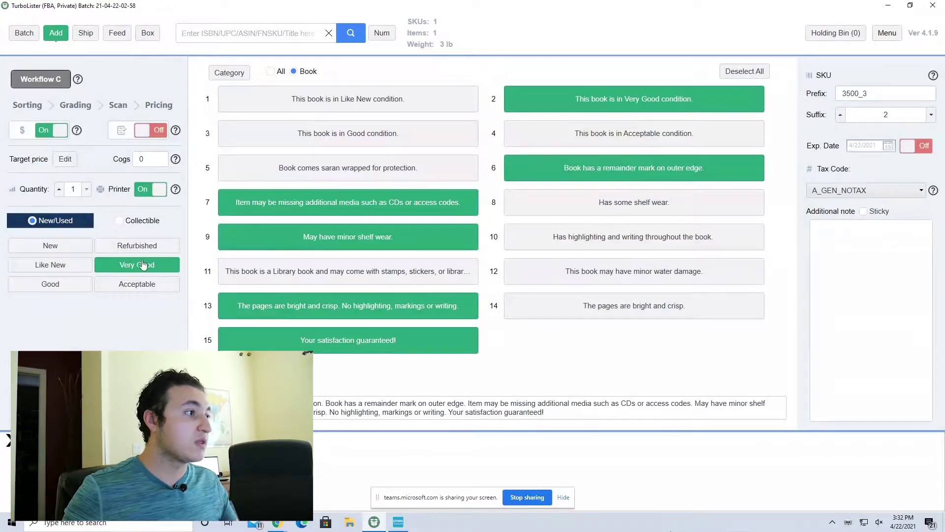
Step: Grade the book as Good and deselect the remainder mark, missing media, library book, and highlighting and writing notes
{"action": "left_click", "coordinate": [59, 287]}
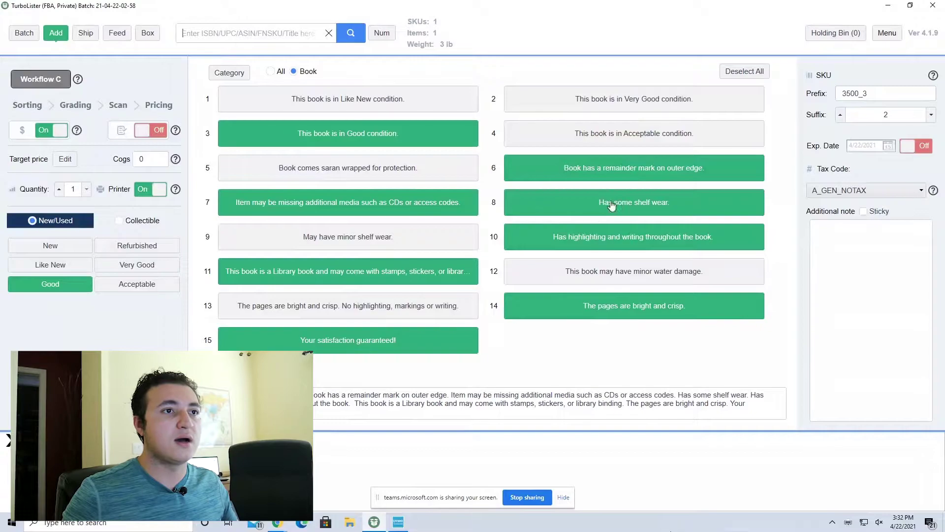
{"action": "left_click", "coordinate": [625, 173]}
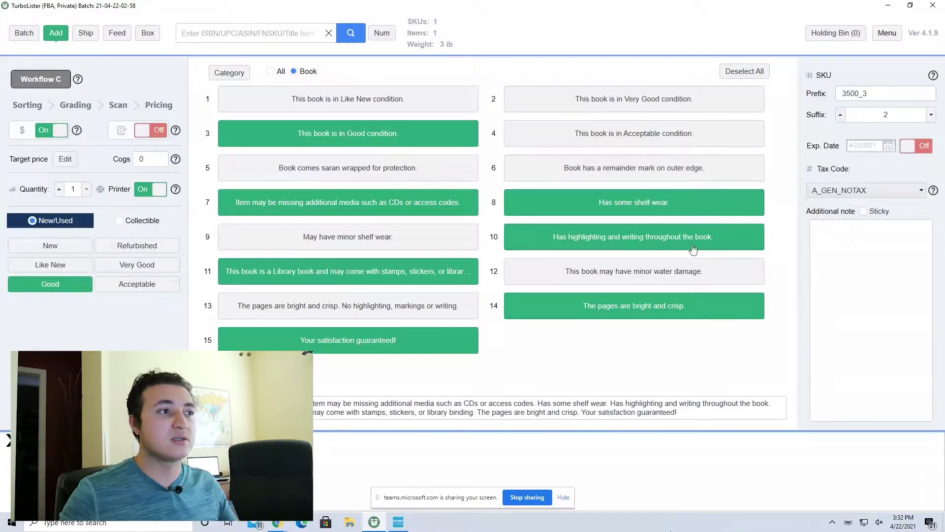
{"action": "left_click", "coordinate": [328, 212]}
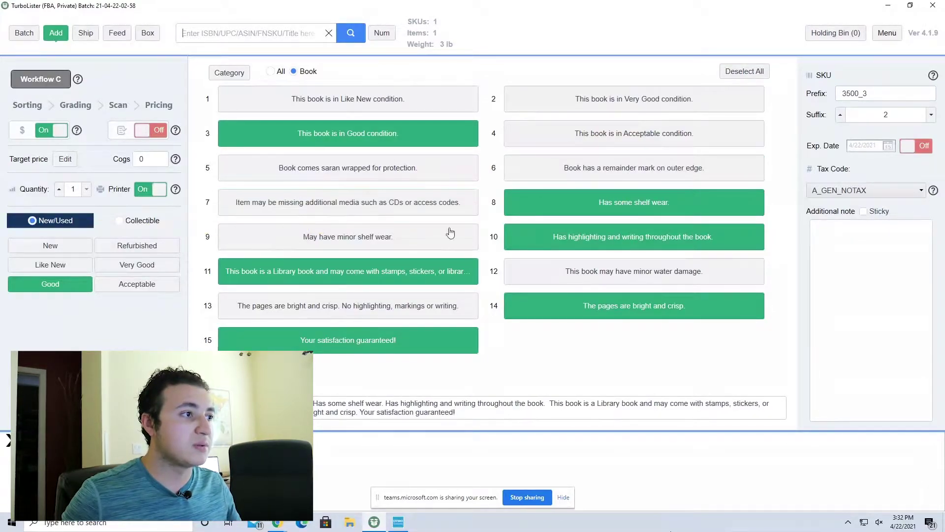
{"action": "left_click", "coordinate": [371, 279]}
{"action": "left_click", "coordinate": [609, 235]}
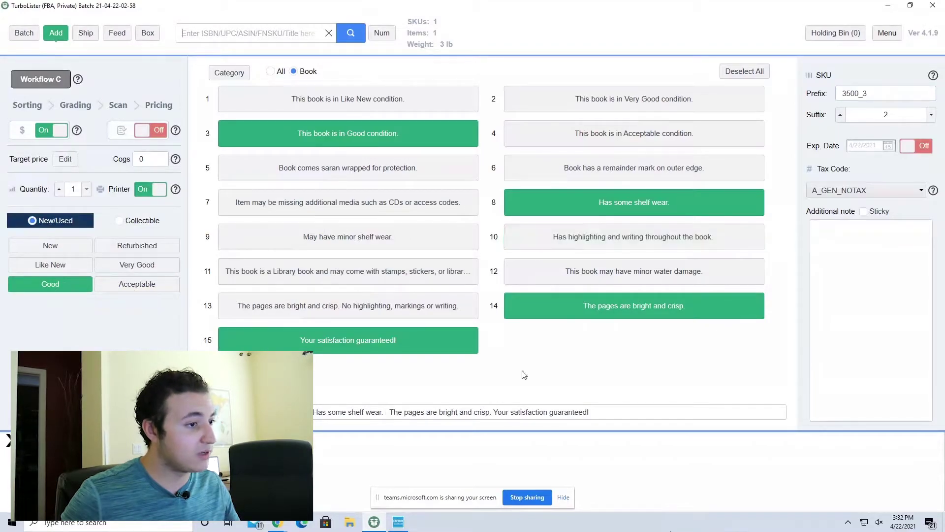
Step: Remove the extra spaces before "The pages are bright and crisp." in the condition note
{"action": "triple_click", "coordinate": [387, 409]}
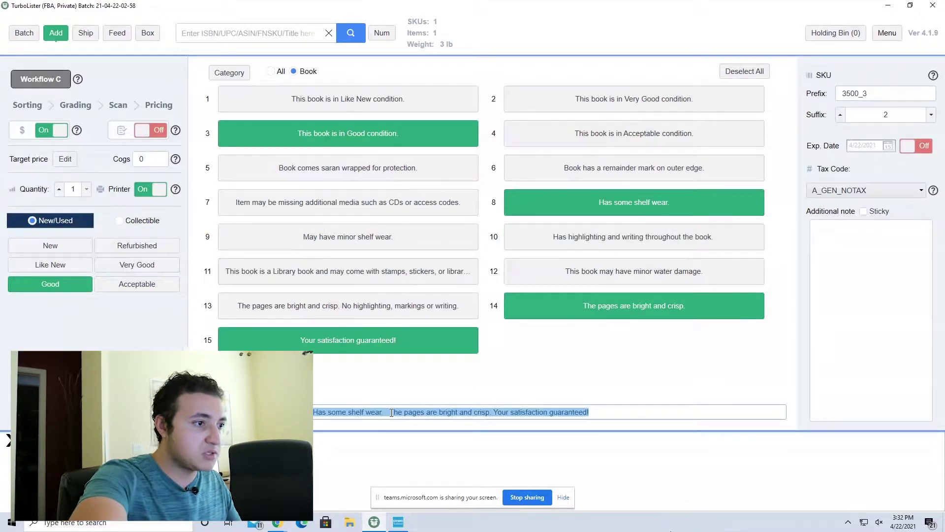
{"action": "left_click", "coordinate": [392, 412]}
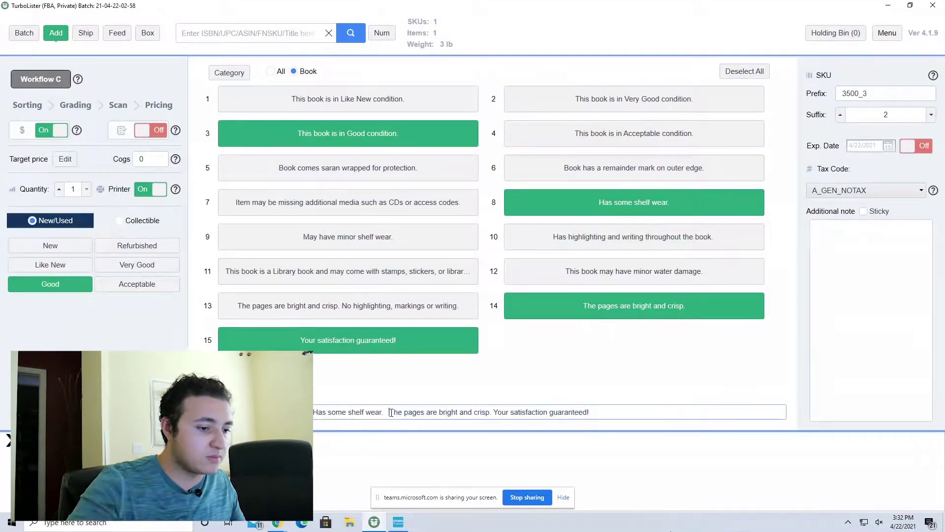
{"action": "key", "text": "BackSpace"}
{"action": "key", "text": "BackSpace"}
{"action": "key", "text": "BackSpace"}
{"action": "left_click", "coordinate": [252, 32]}
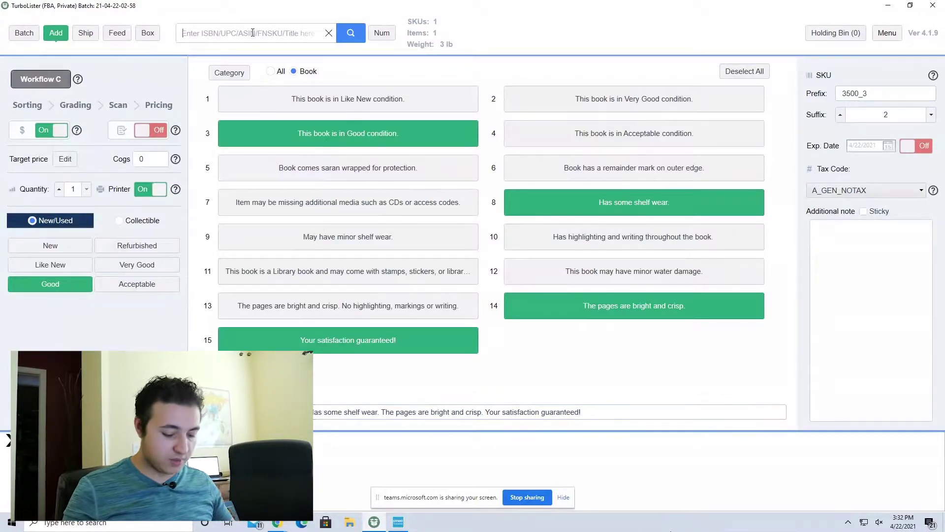
{"action": "type", "text": "0"}
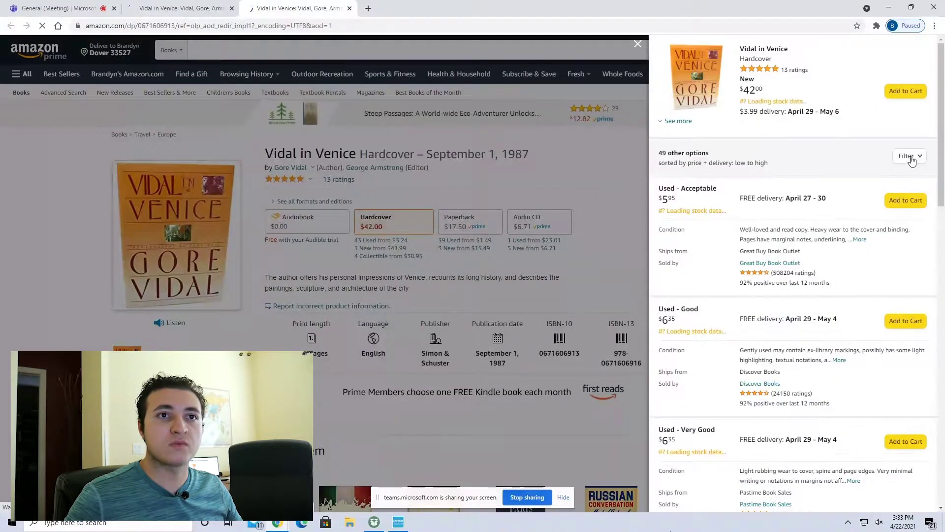
{"action": "left_click", "coordinate": [908, 150]}
{"action": "left_click", "coordinate": [864, 211]}
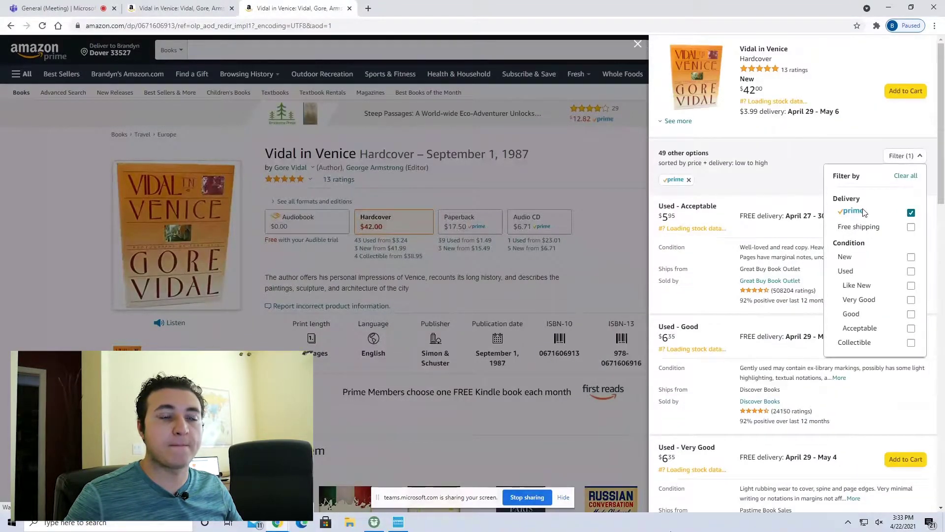
{"action": "left_click", "coordinate": [775, 177]}
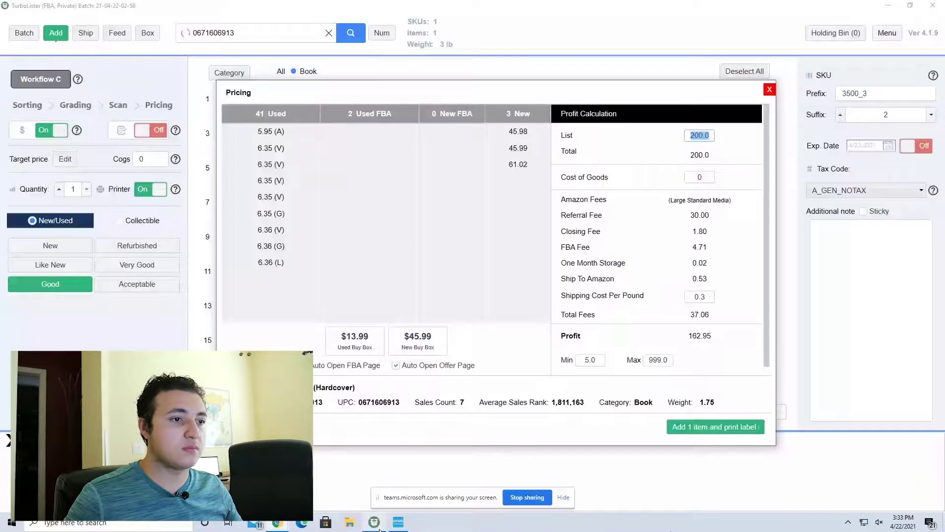
Step: Switch to TurboLister and close the Pricing window without adding the book
{"action": "left_click", "coordinate": [375, 522]}
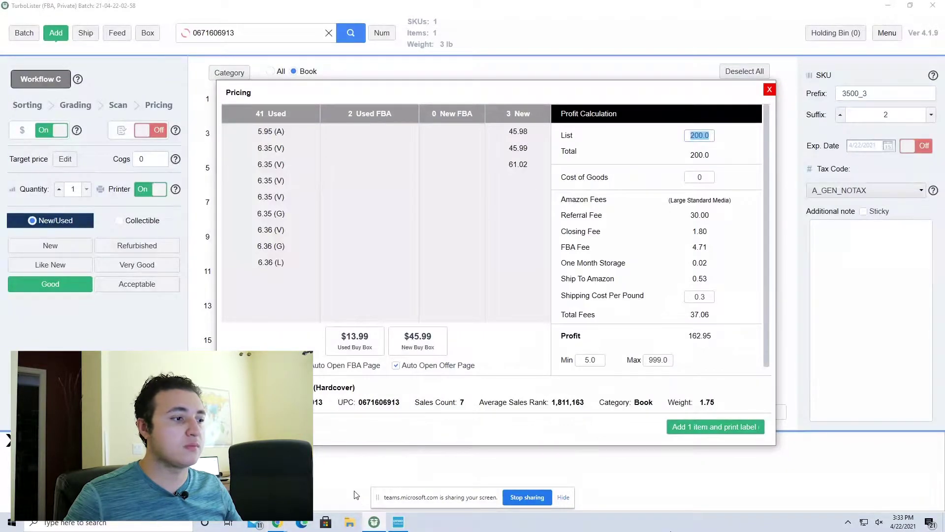
{"action": "mouse_move", "coordinate": [279, 525]}
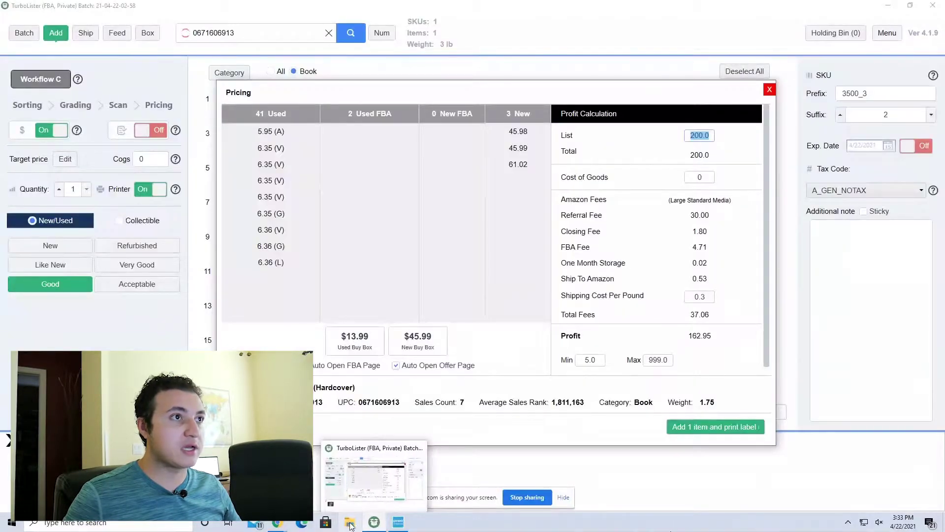
{"action": "left_click", "coordinate": [769, 90]}
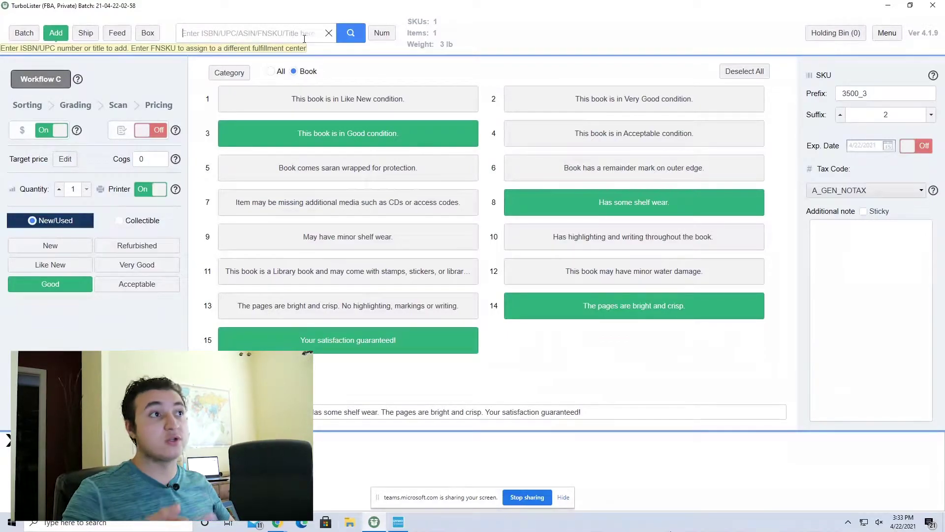
{"action": "type", "text": "vi"}
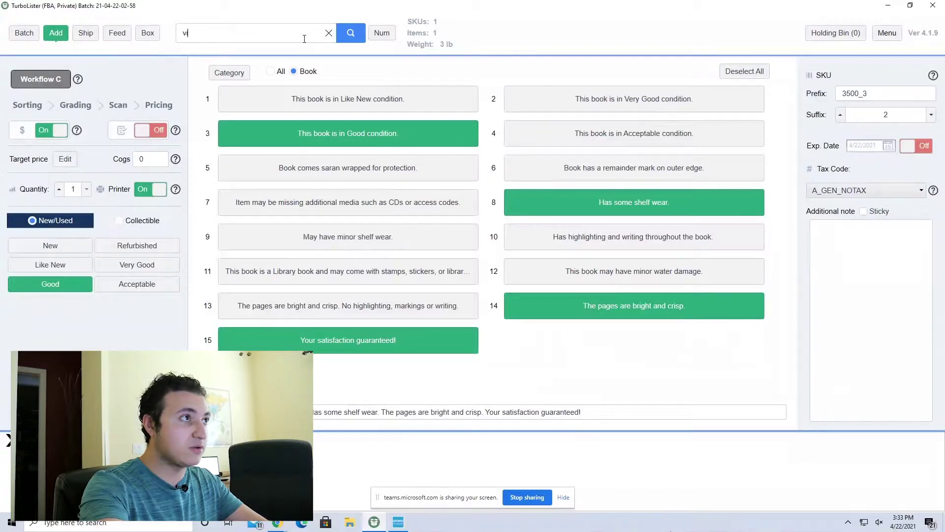
{"action": "type", "text": "dal i"}
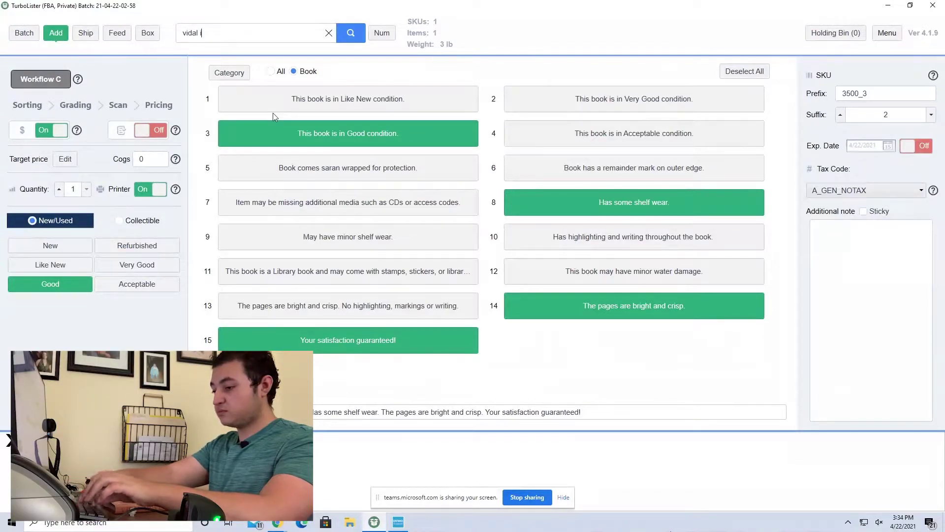
{"action": "type", "text": "n venice gore"}
{"action": "key", "text": "Return"}
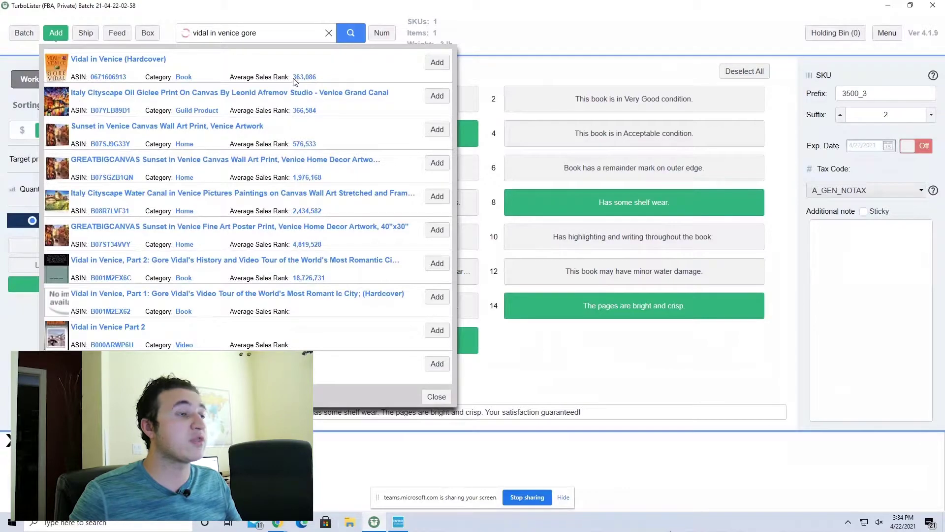
{"action": "left_click", "coordinate": [434, 68]}
Step: Switch to TurboLister, set the list price of Vidal in Venice to 13.25, and add one item with its label printed
{"action": "mouse_move", "coordinate": [372, 526]}
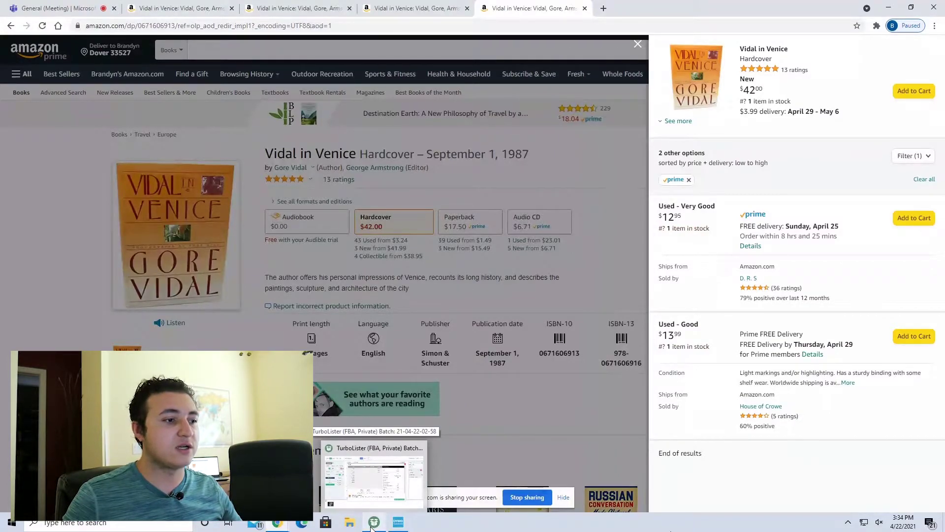
{"action": "left_click", "coordinate": [372, 524]}
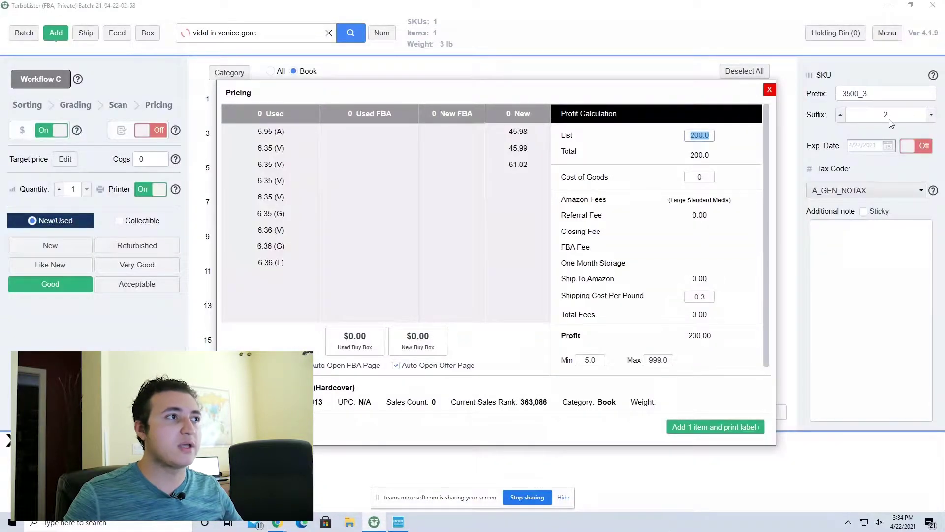
{"action": "type", "text": "1"}
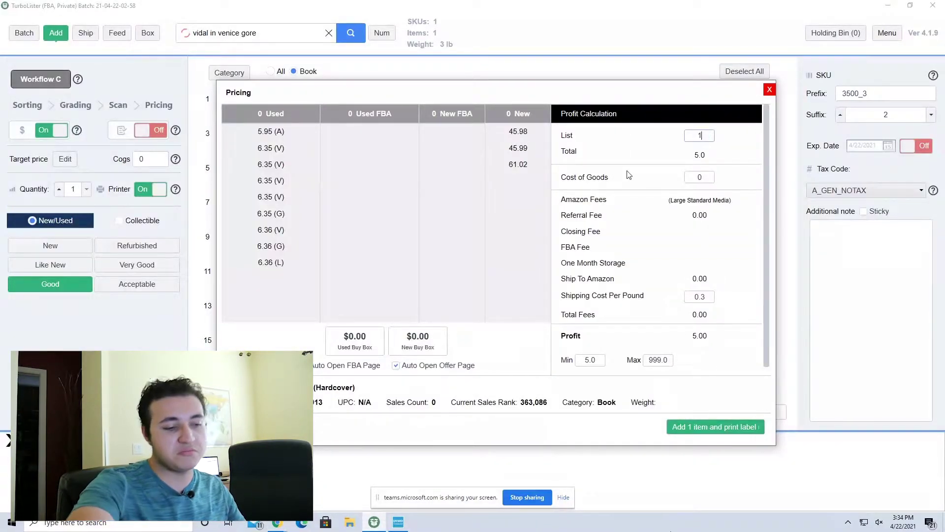
{"action": "type", "text": "3.25"}
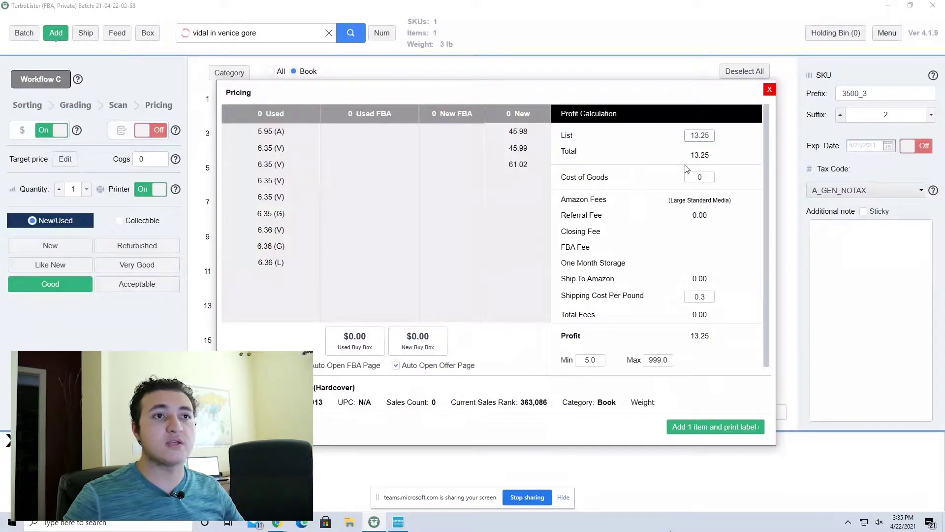
{"action": "left_click", "coordinate": [716, 427]}
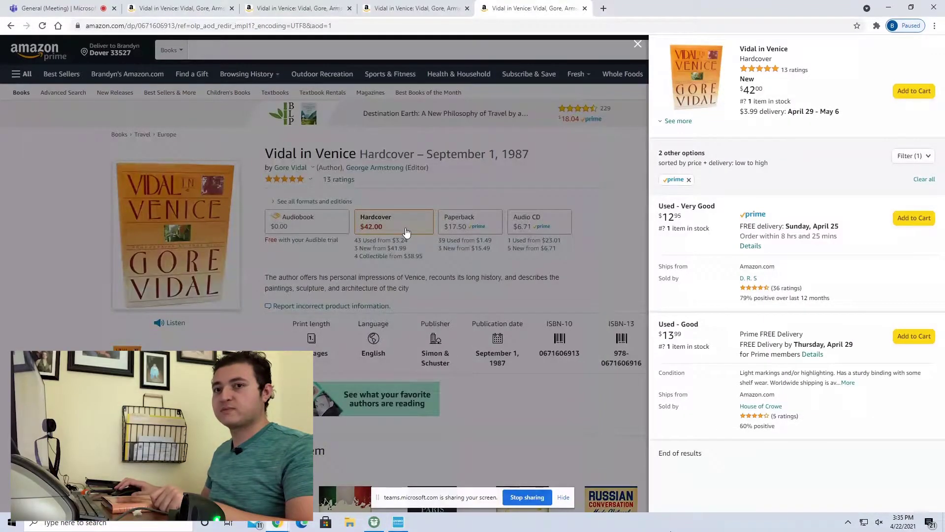
{"action": "key", "text": "alt+Tab"}
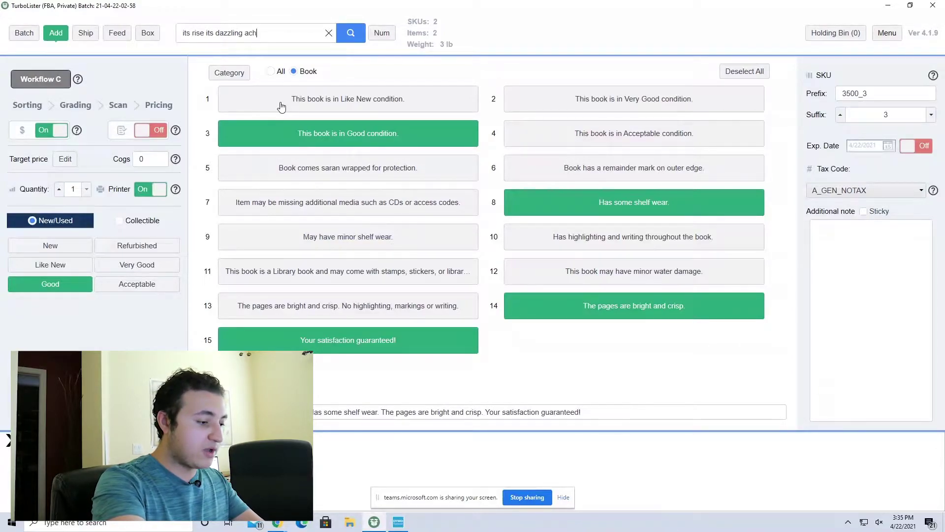
{"action": "type", "text": "evement"}
{"action": "key", "text": "Return"}
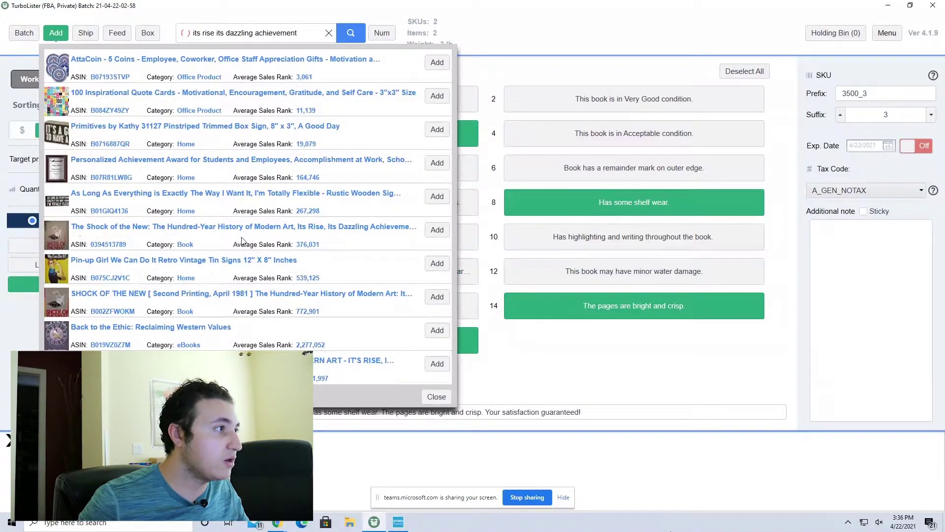
{"action": "left_click", "coordinate": [440, 235]}
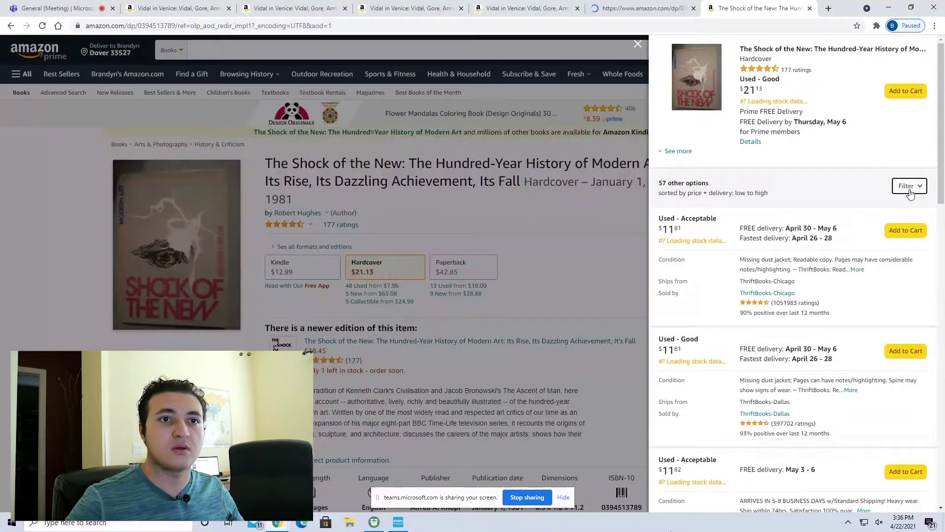
Step: Filter the Amazon offers for The Shock of the New to Prime and compare used prices and conditions with TurboLister's pricing list
{"action": "left_click", "coordinate": [907, 186]}
{"action": "left_click", "coordinate": [911, 242]}
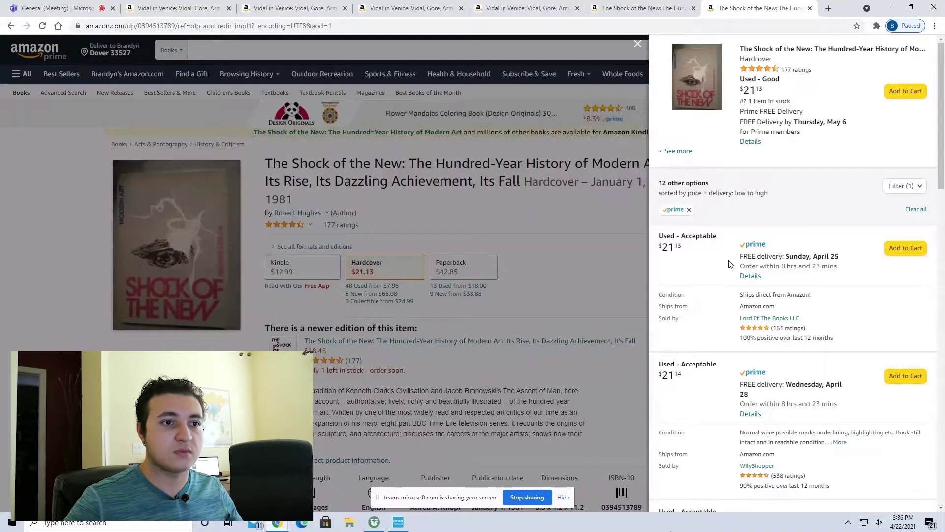
{"action": "scroll", "coordinate": [730, 264], "scroll_direction": "down", "scroll_amount": 5}
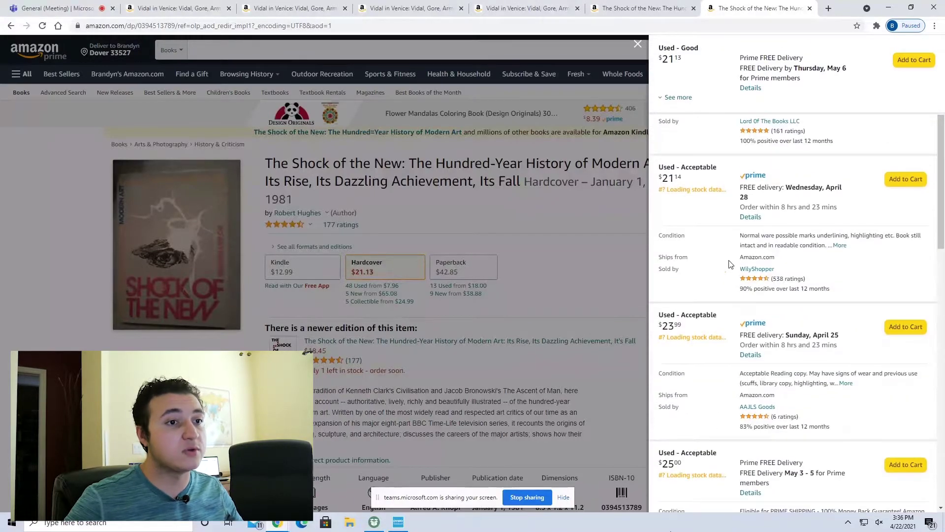
{"action": "scroll", "coordinate": [729, 264], "scroll_direction": "down", "scroll_amount": 6}
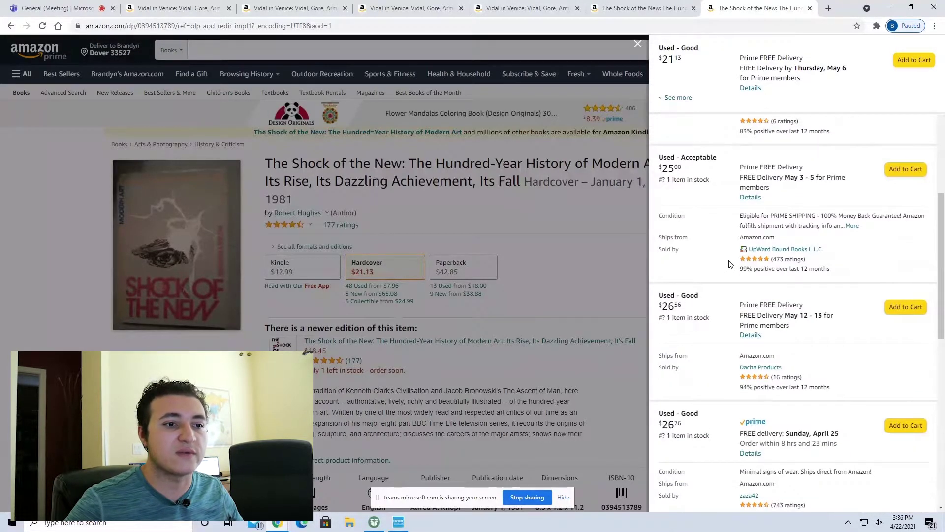
{"action": "scroll", "coordinate": [730, 265], "scroll_direction": "down", "scroll_amount": 7}
{"action": "scroll", "coordinate": [730, 265], "scroll_direction": "up", "scroll_amount": 4}
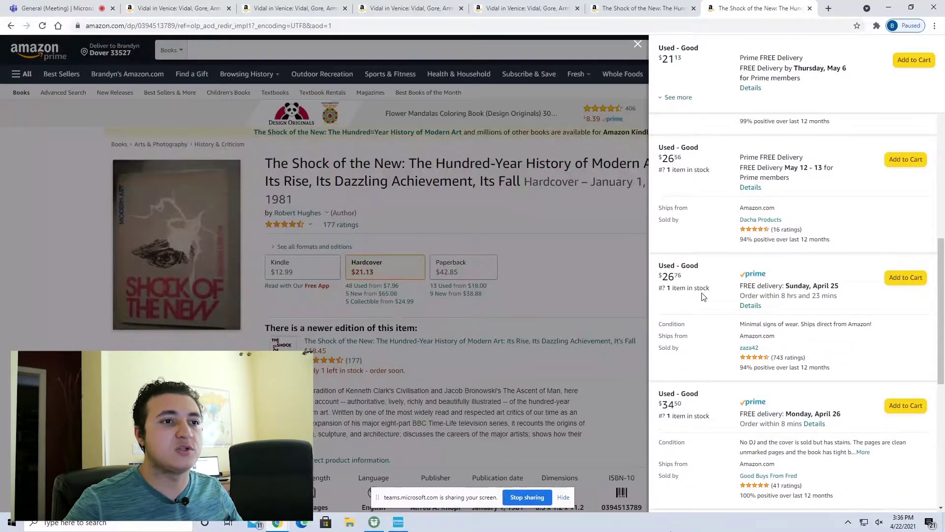
{"action": "left_click", "coordinate": [382, 527]}
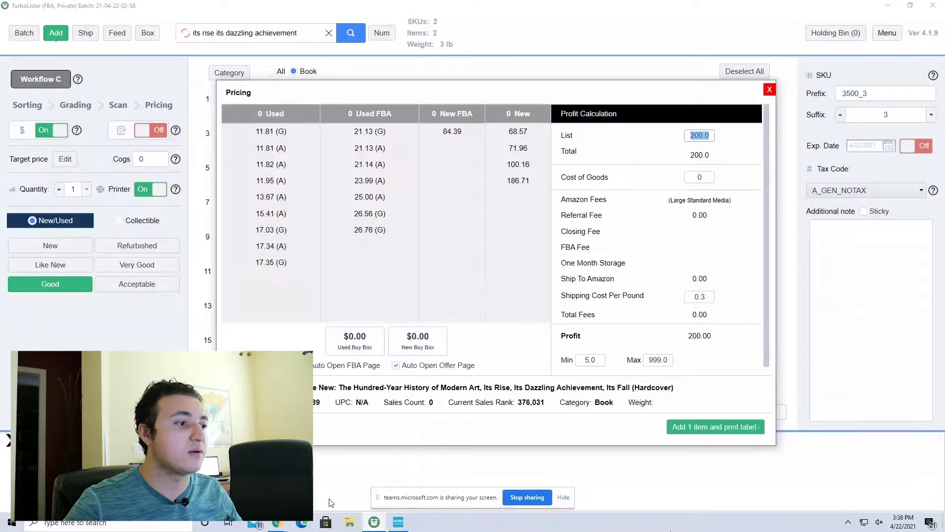
{"action": "left_click", "coordinate": [279, 522]}
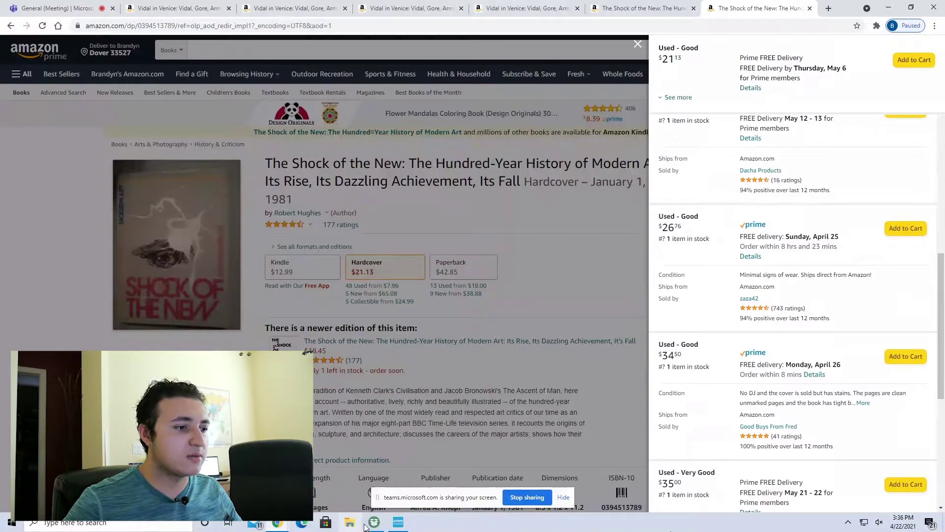
Step: Switch to TurboLister, set the list price of The Shock of the New to 29.95, and add one item with its label printed
{"action": "mouse_move", "coordinate": [372, 524]}
{"action": "left_click", "coordinate": [377, 470]}
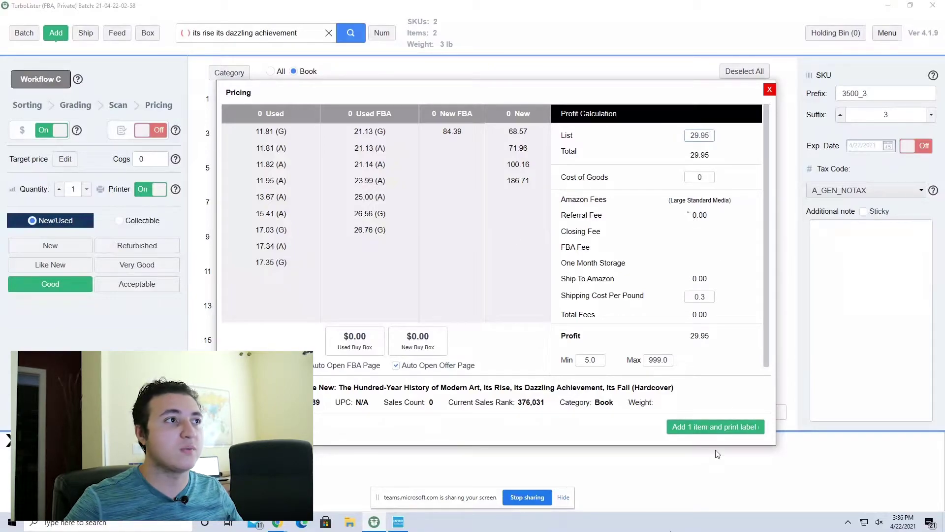
{"action": "left_click", "coordinate": [688, 428]}
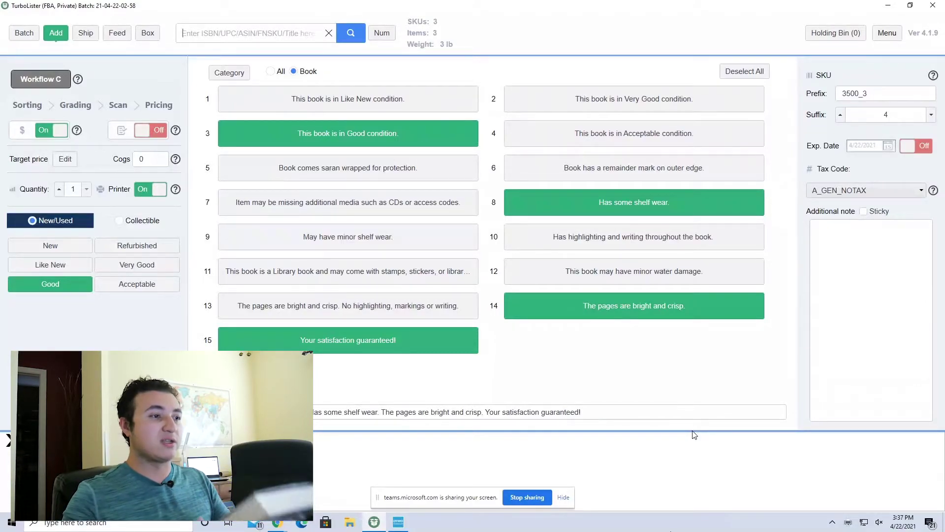
Step: Grade the next book as Very Good and deselect the missing media and remainder mark notes
{"action": "left_click", "coordinate": [166, 266]}
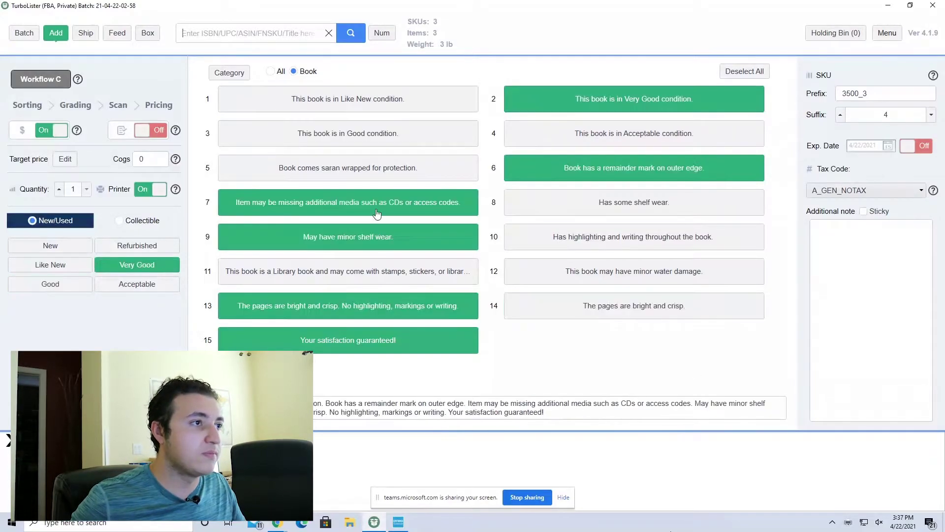
{"action": "left_click", "coordinate": [413, 204]}
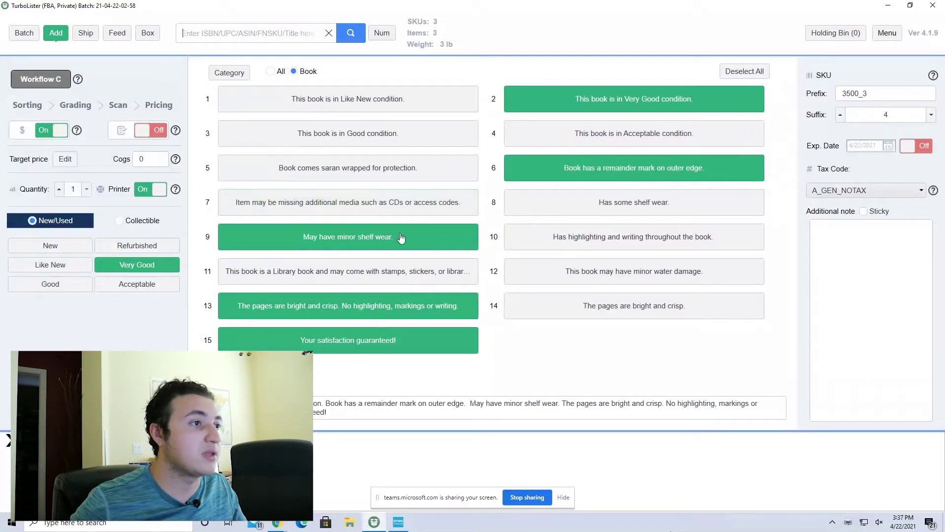
{"action": "left_click", "coordinate": [612, 178]}
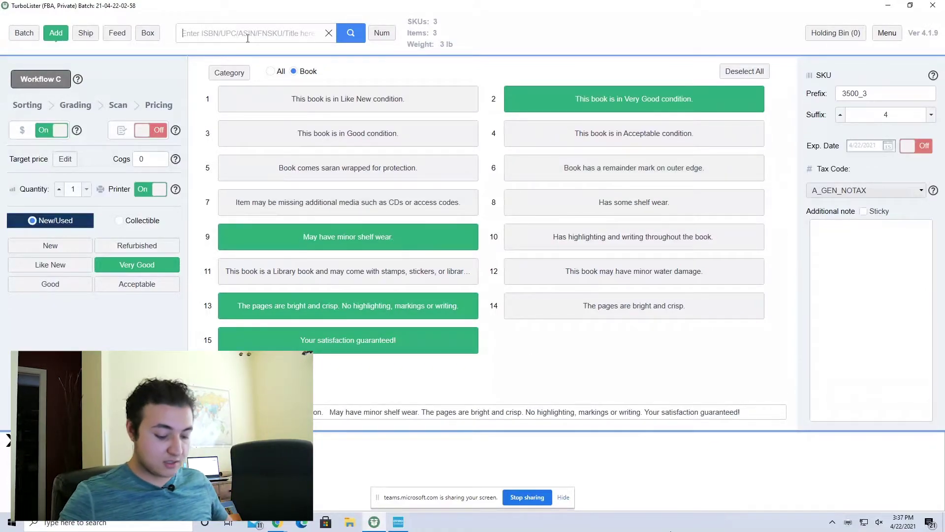
{"action": "type", "text": "0394548647"}
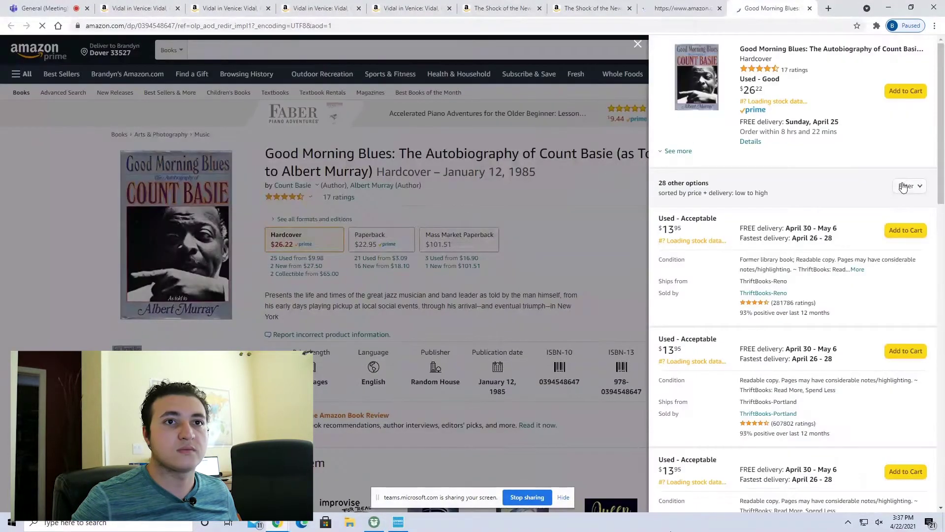
{"action": "left_click", "coordinate": [905, 187]}
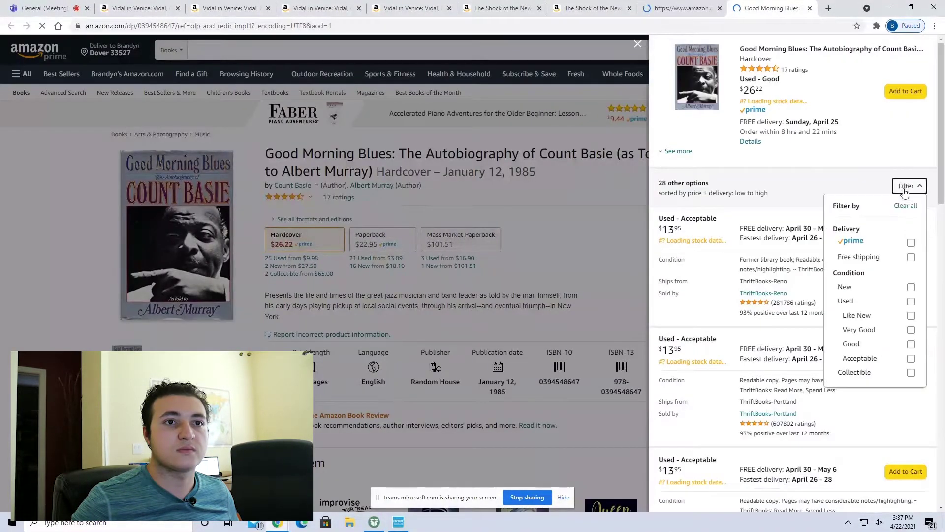
{"action": "left_click", "coordinate": [855, 242]}
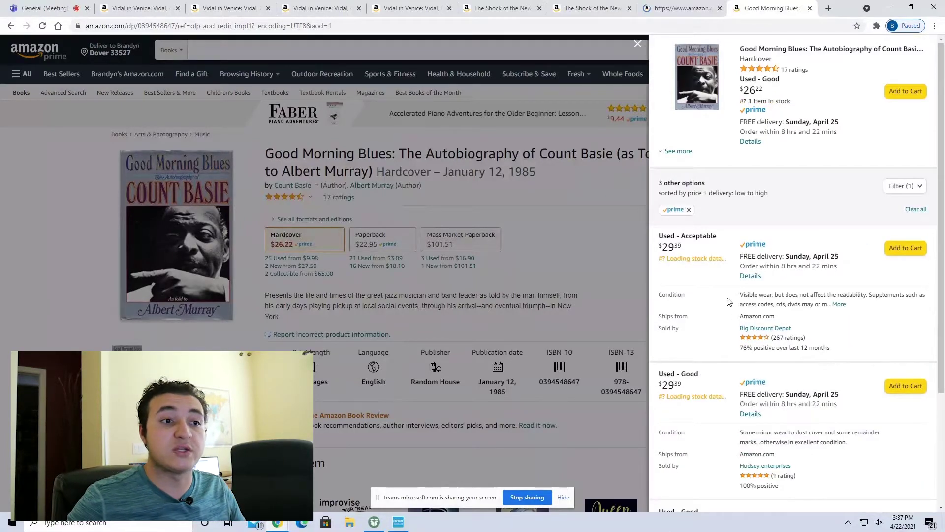
{"action": "scroll", "coordinate": [729, 302], "scroll_direction": "down", "scroll_amount": 3}
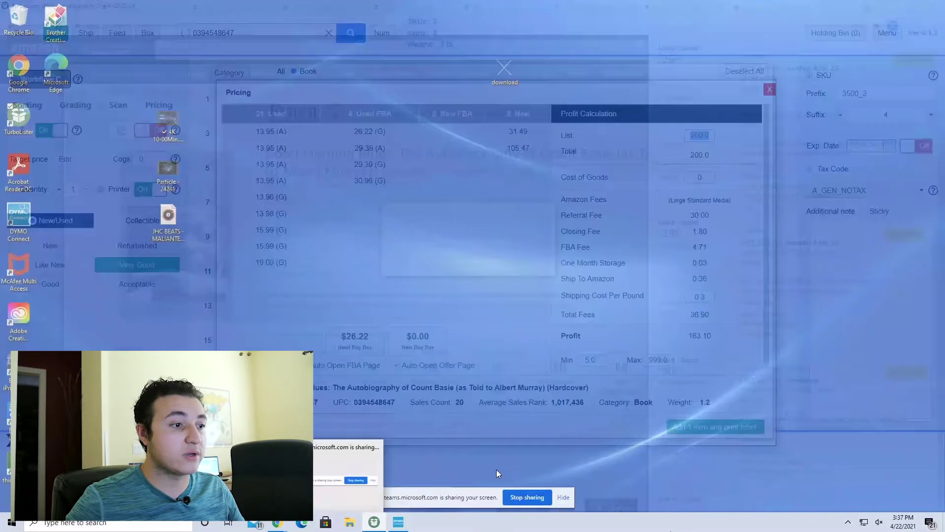
Step: Recheck the Amazon offers for Good Morning Blues, set its list price to 28.99, and add one item with its label printed
{"action": "left_click", "coordinate": [374, 521]}
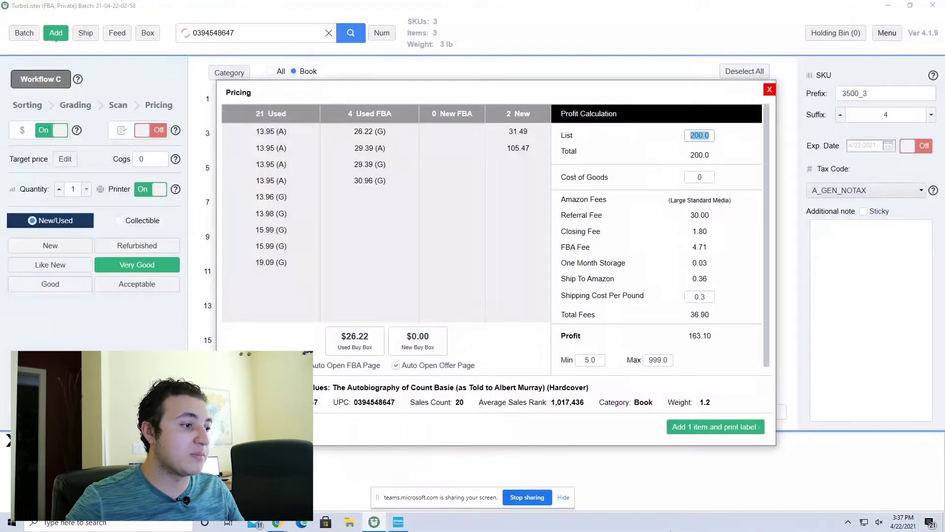
{"action": "mouse_move", "coordinate": [277, 525]}
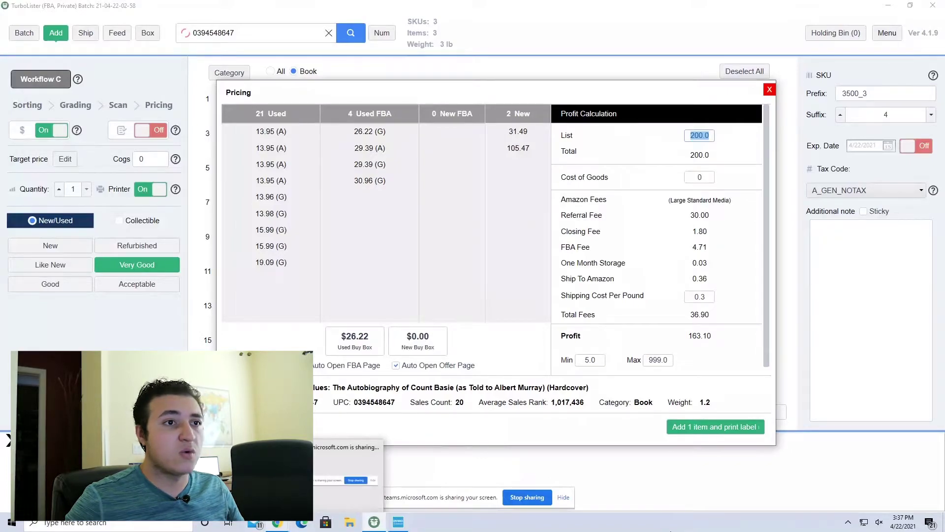
{"action": "left_click", "coordinate": [347, 463]}
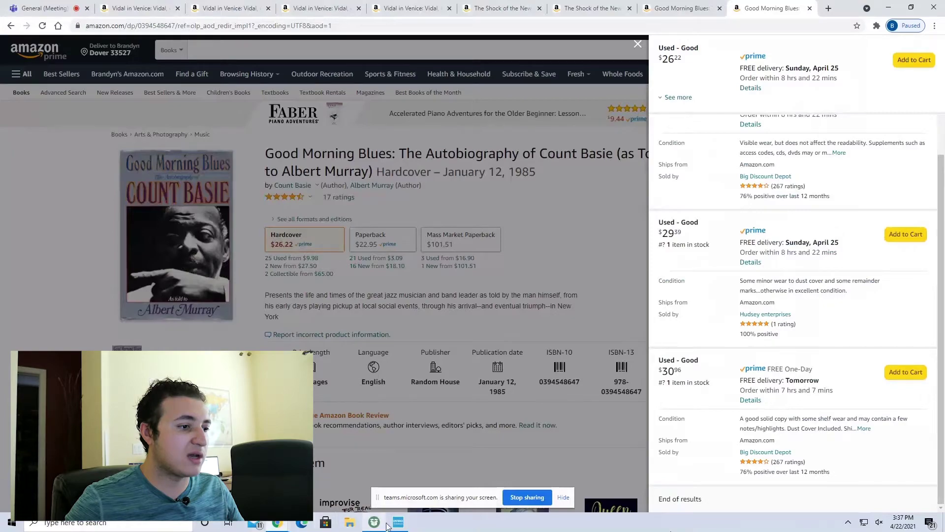
{"action": "mouse_move", "coordinate": [377, 526]}
{"action": "left_click", "coordinate": [370, 438]}
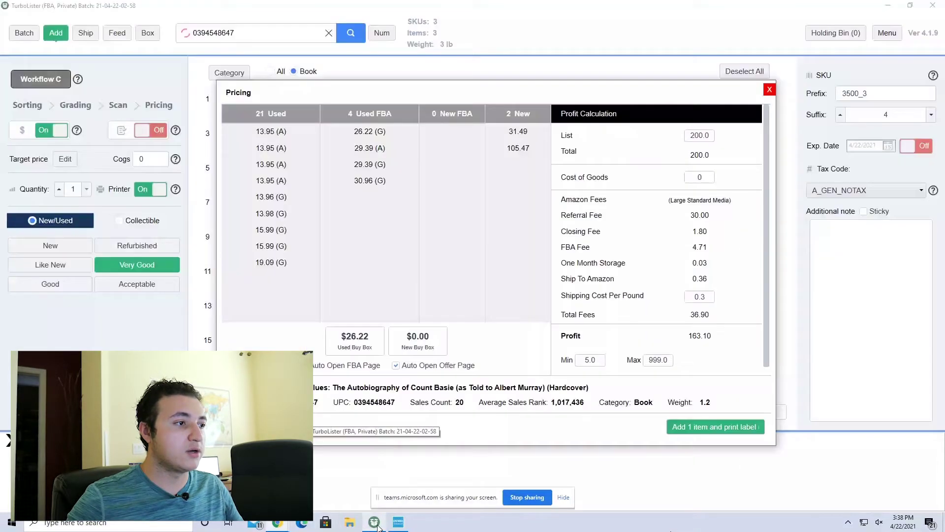
{"action": "type", "text": "28.99"}
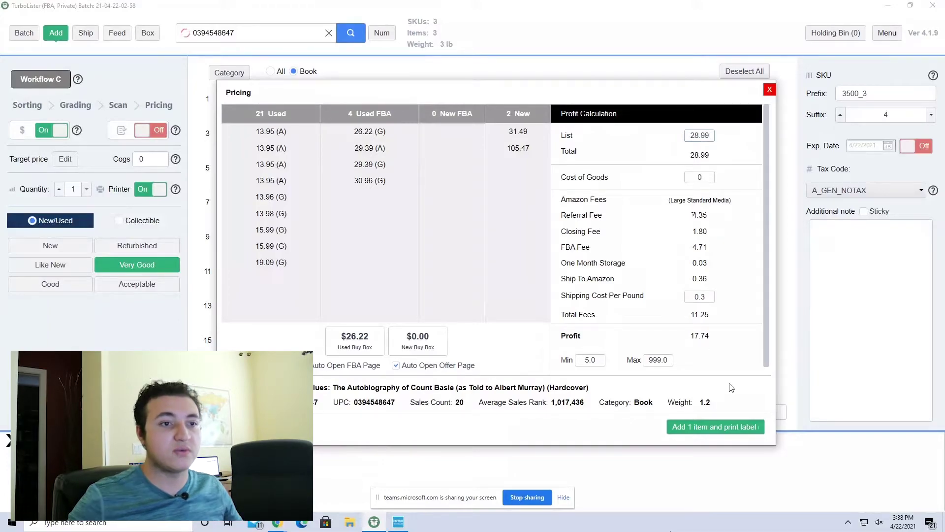
{"action": "left_click", "coordinate": [710, 428]}
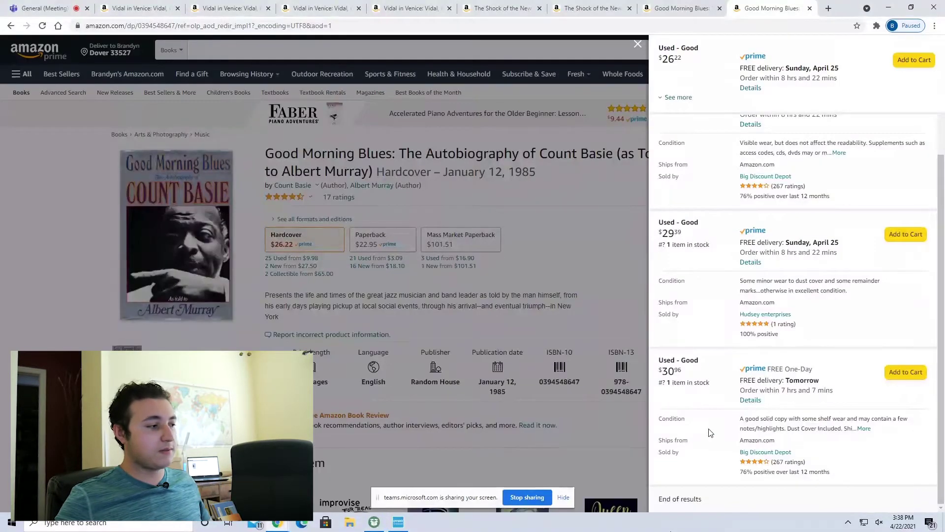
Step: Check the Amazon offers for One Nation After Trump and The Survivors Club, and list them at 11.99 and 9.99
{"action": "key", "text": "alt+Tab"}
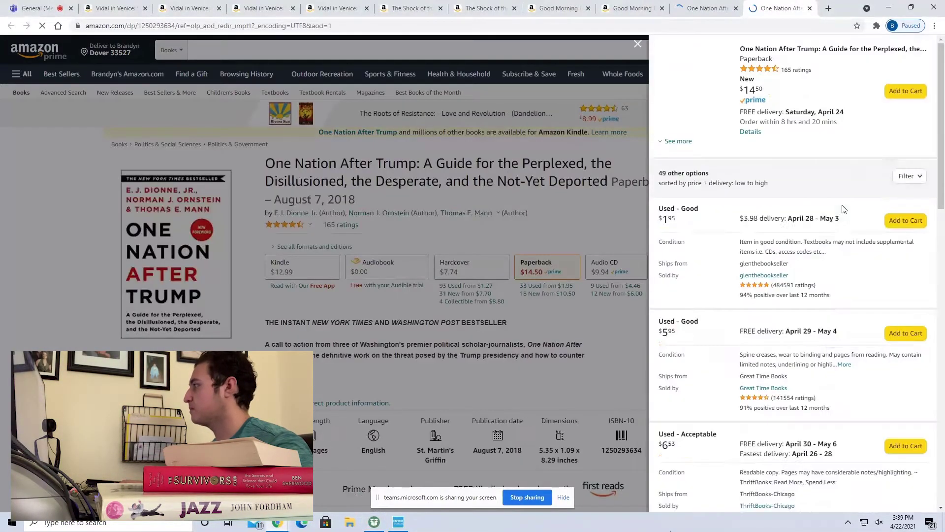
{"action": "scroll", "coordinate": [749, 294], "scroll_direction": "down", "scroll_amount": 3}
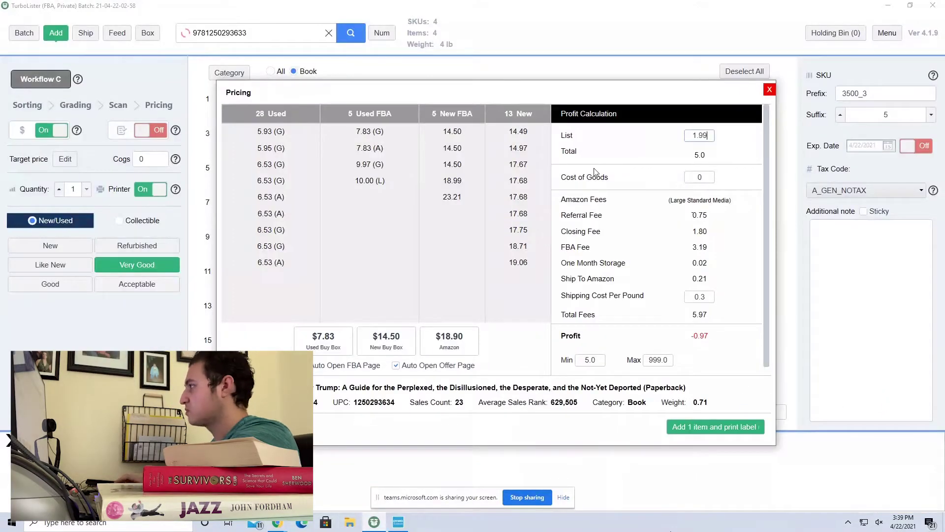
{"action": "left_click", "coordinate": [721, 426]}
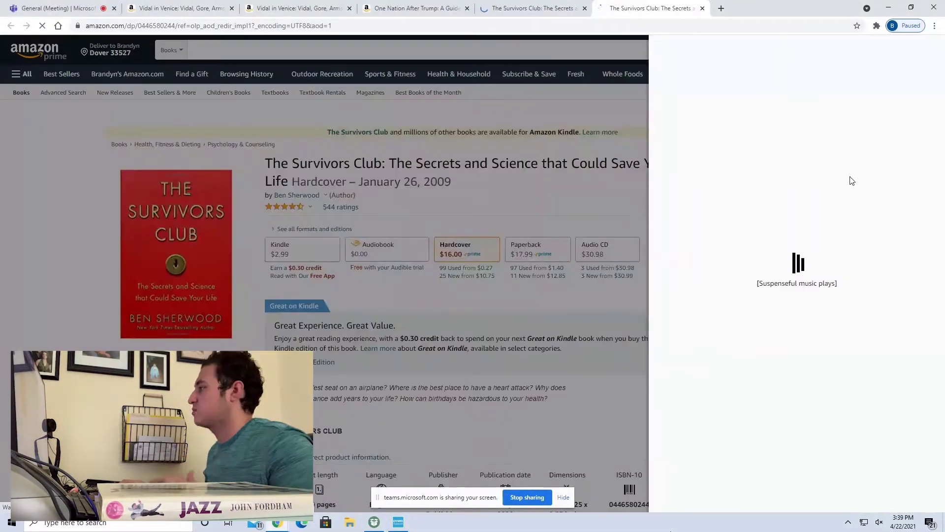
{"action": "left_click", "coordinate": [880, 236]}
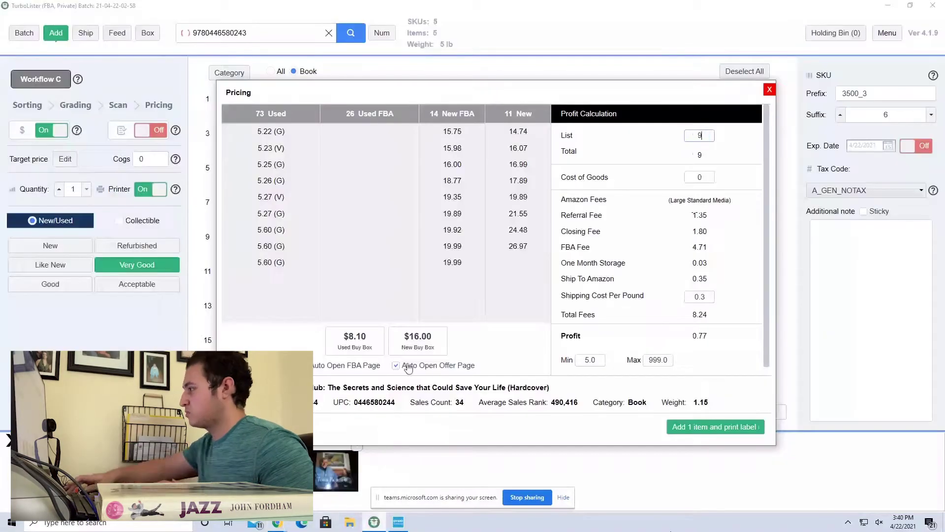
{"action": "key", "text": "Return"}
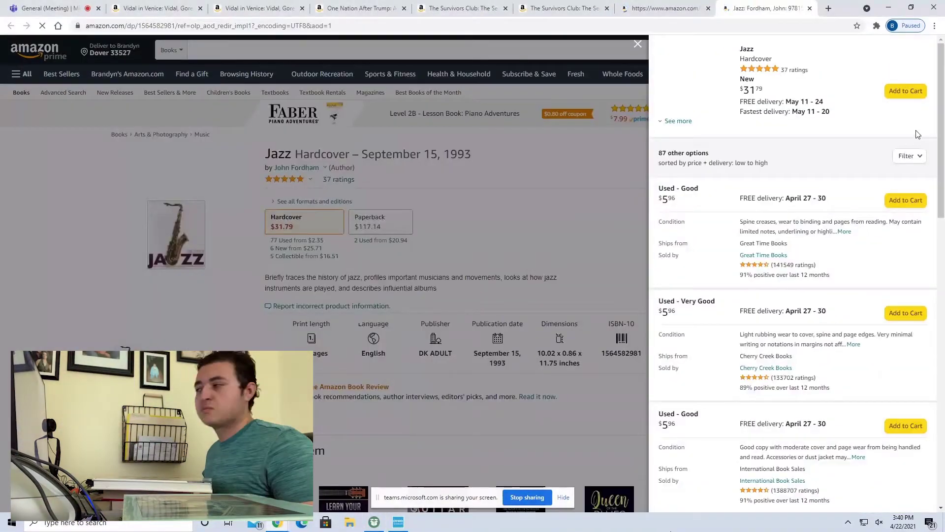
Step: Filter the Amazon offers for Jazz to Prime and add the book at a list price of 17.98
{"action": "left_click", "coordinate": [905, 165]}
{"action": "left_click", "coordinate": [911, 222]}
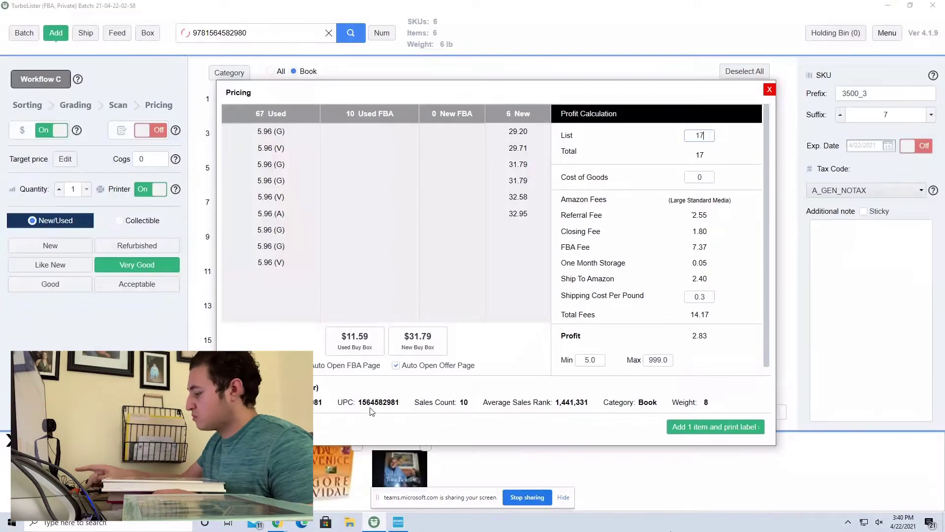
{"action": "key", "text": "Return"}
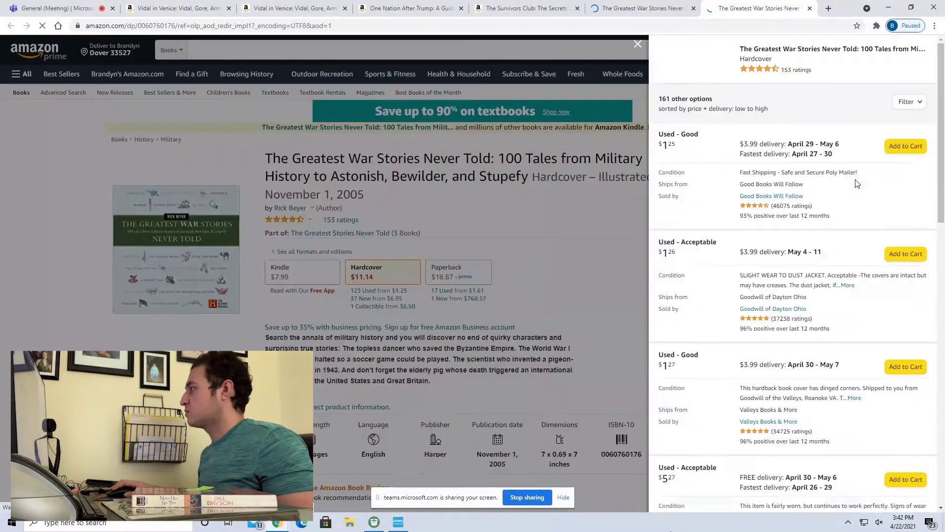
Step: Examine the Amazon offers for The Greatest War Stories Never Told and The Oxford History of the Classical World to judge their prices
{"action": "scroll", "coordinate": [733, 275], "scroll_direction": "down", "scroll_amount": 3}
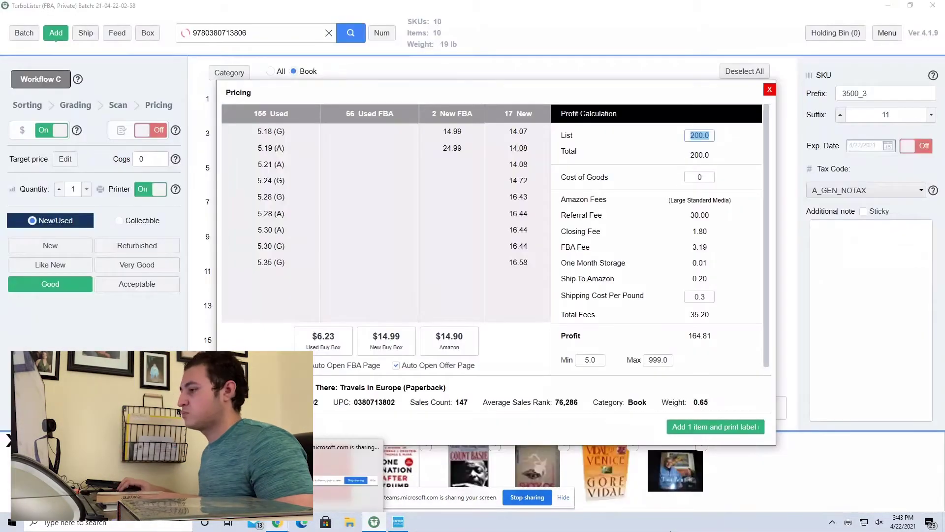
{"action": "left_click", "coordinate": [285, 264]}
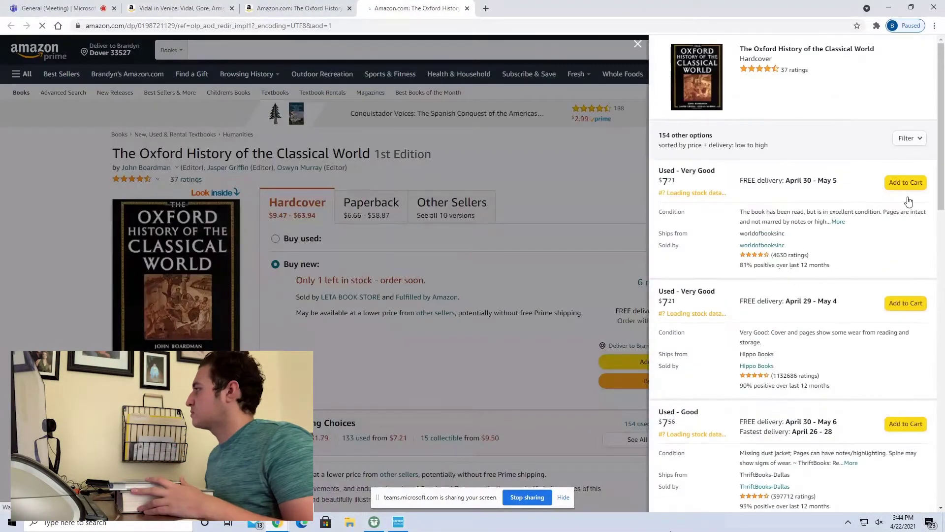
{"action": "scroll", "coordinate": [909, 201], "scroll_direction": "down", "scroll_amount": 10}
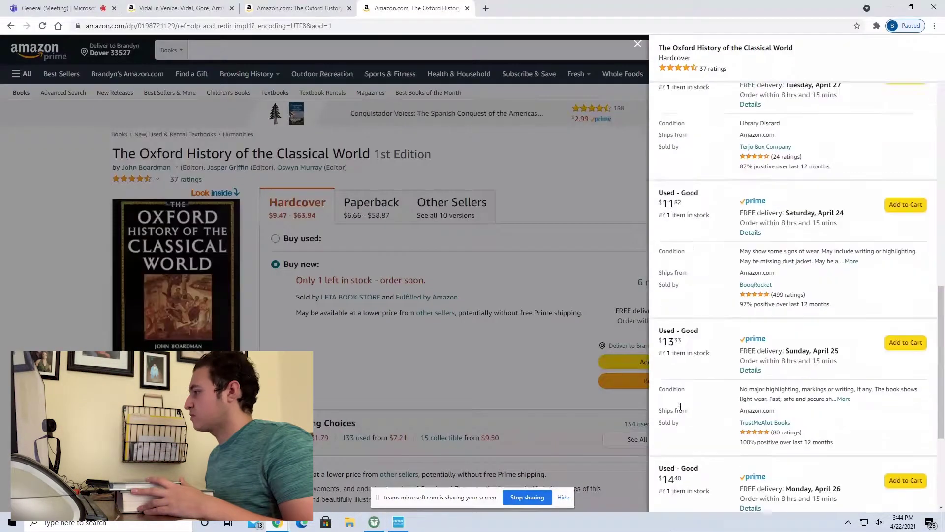
{"action": "key", "text": "alt+Tab"}
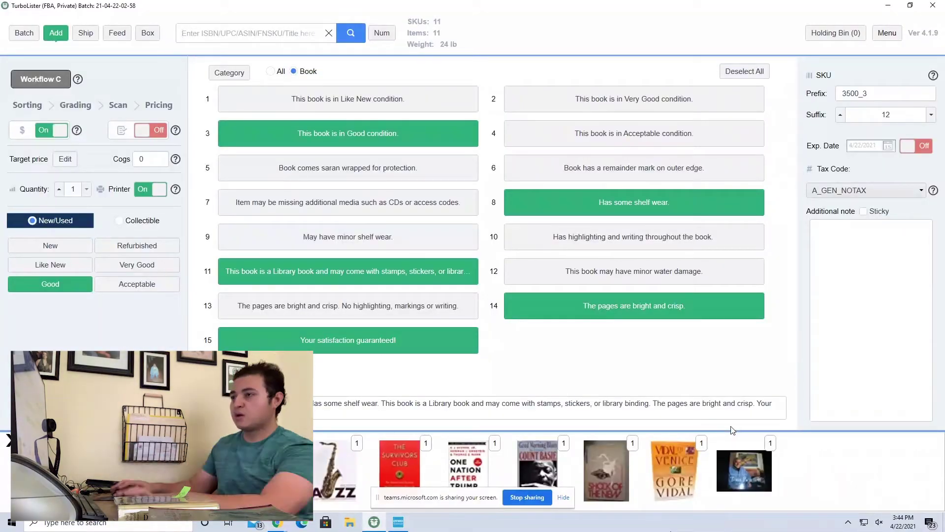
Step: Grade the next book as Acceptable, keeping only the missing media, library book and satisfaction guaranteed notes alongside the condition note
{"action": "left_click", "coordinate": [137, 284]}
{"action": "left_click", "coordinate": [348, 203]}
{"action": "left_click", "coordinate": [348, 203]}
{"action": "left_click", "coordinate": [634, 271]}
{"action": "left_click", "coordinate": [644, 232]}
{"action": "left_click", "coordinate": [634, 305]}
{"action": "left_click", "coordinate": [634, 168]}
{"action": "left_click", "coordinate": [634, 202]}
{"action": "left_click", "coordinate": [348, 271]}
{"action": "left_click", "coordinate": [348, 340]}
{"action": "left_click", "coordinate": [348, 340]}
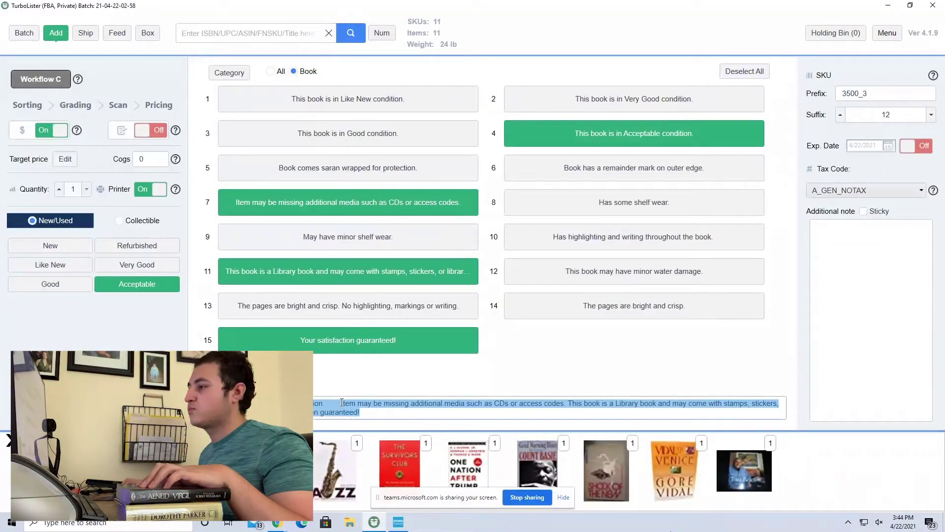
{"action": "left_click", "coordinate": [277, 33]}
{"action": "type", "text": "9780679729525"}
{"action": "left_click", "coordinate": [910, 139]}
{"action": "left_click", "coordinate": [911, 194]}
{"action": "scroll", "coordinate": [737, 327], "scroll_direction": "down", "scroll_amount": 5}
Step: Switch to TurboLister, set the list price of The Aeneid to 8.75, and add one item with its label printed
{"action": "key", "text": "alt+Tab"}
{"action": "type", "text": "8.75"}
{"action": "key", "text": "Return"}
{"action": "left_click_drag", "start_coordinate": [335, 249], "coordinate": [523, 249]}
{"action": "left_click_drag", "start_coordinate": [596, 249], "coordinate": [337, 249]}
{"action": "key", "text": "BackSpace"}
{"action": "left_click", "coordinate": [561, 291]}
{"action": "left_click", "coordinate": [297, 34]}
{"action": "type", "text": "9780140431179"}
{"action": "key", "text": "Return"}
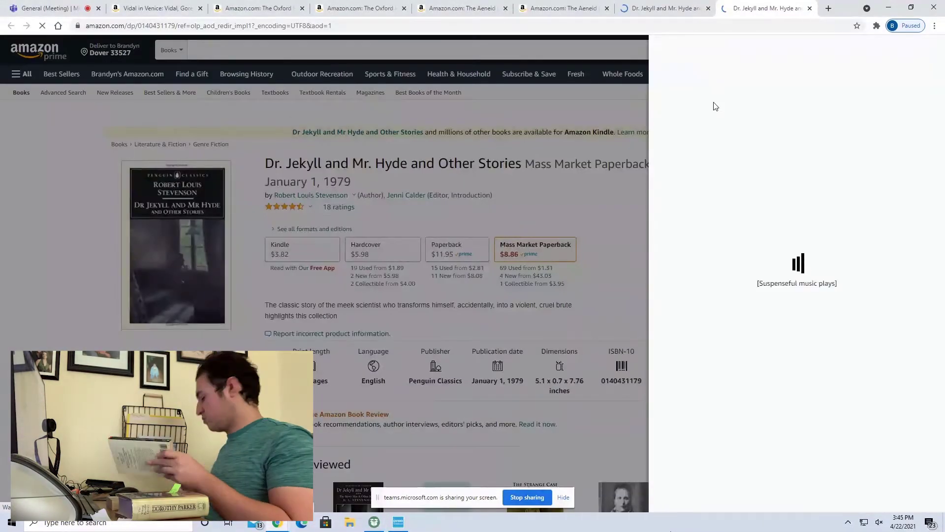
{"action": "scroll", "coordinate": [713, 260], "scroll_direction": "down", "scroll_amount": 10}
{"action": "scroll", "coordinate": [716, 260], "scroll_direction": "up", "scroll_amount": 10}
{"action": "left_click", "coordinate": [909, 139]}
{"action": "left_click", "coordinate": [911, 194]}
{"action": "scroll", "coordinate": [716, 260], "scroll_direction": "down", "scroll_amount": 4}
Step: Switch to TurboLister, set the list price of Dr. Jekyll and Mr. Hyde to 11.75, and add one item with its label printed
{"action": "key", "text": "alt+Tab"}
{"action": "type", "text": "11.75"}
{"action": "left_click", "coordinate": [714, 425]}
{"action": "left_click", "coordinate": [321, 363]}
{"action": "left_click_drag", "start_coordinate": [336, 250], "coordinate": [609, 249]}
{"action": "key", "text": "BackSpace"}
{"action": "left_click", "coordinate": [561, 291]}
{"action": "left_click", "coordinate": [291, 32]}
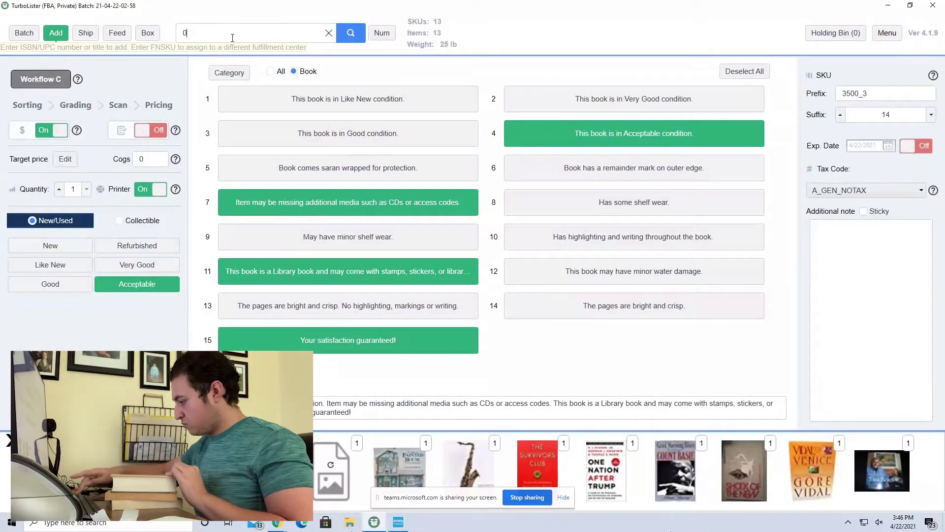
{"action": "type", "text": "0517478552"}
{"action": "key", "text": "Return"}
{"action": "left_click", "coordinate": [322, 8]}
{"action": "left_click", "coordinate": [323, 8]}
{"action": "left_click", "coordinate": [322, 8]}
{"action": "left_click", "coordinate": [322, 9]}
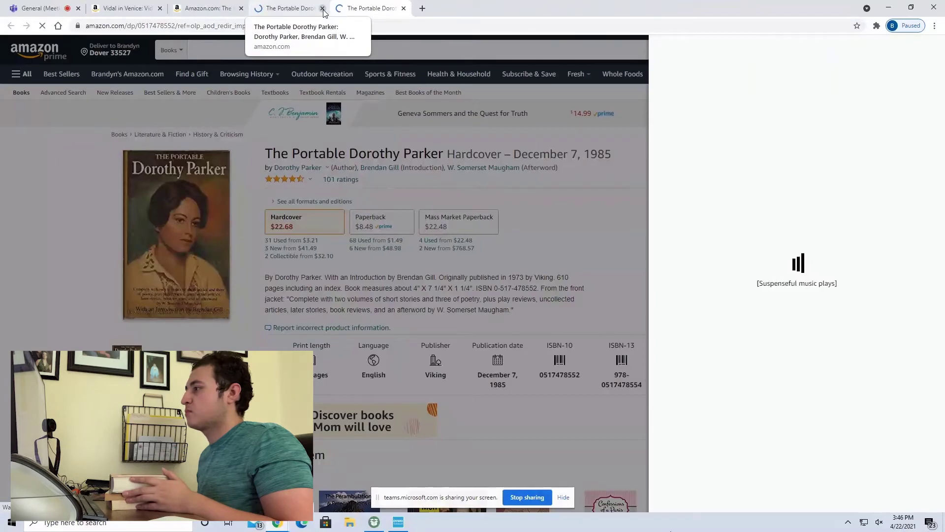
Step: Check the Prime offers for The Portable Dorothy Parker and add the book to the batch at a list price of 19.95
{"action": "left_click", "coordinate": [370, 522]}
{"action": "key", "text": "alt+Tab"}
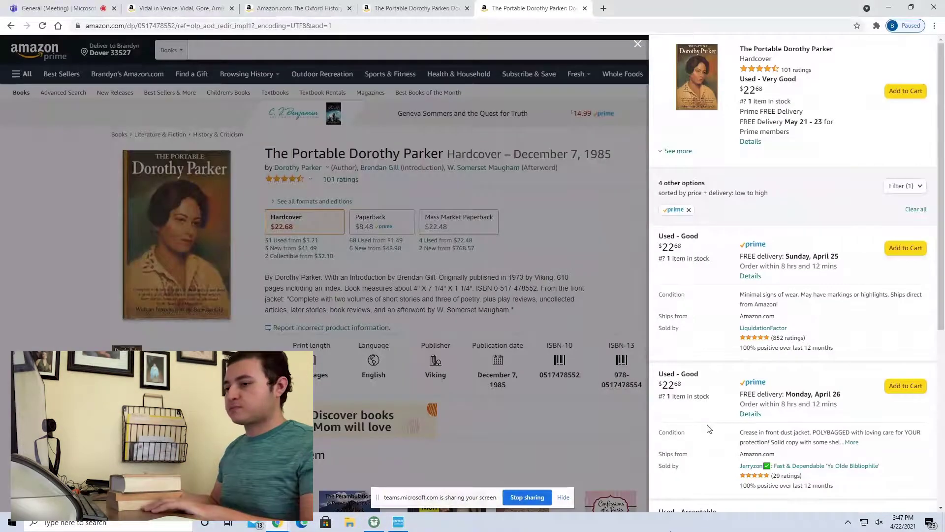
{"action": "key", "text": "alt+Tab"}
{"action": "left_click", "coordinate": [714, 426]}
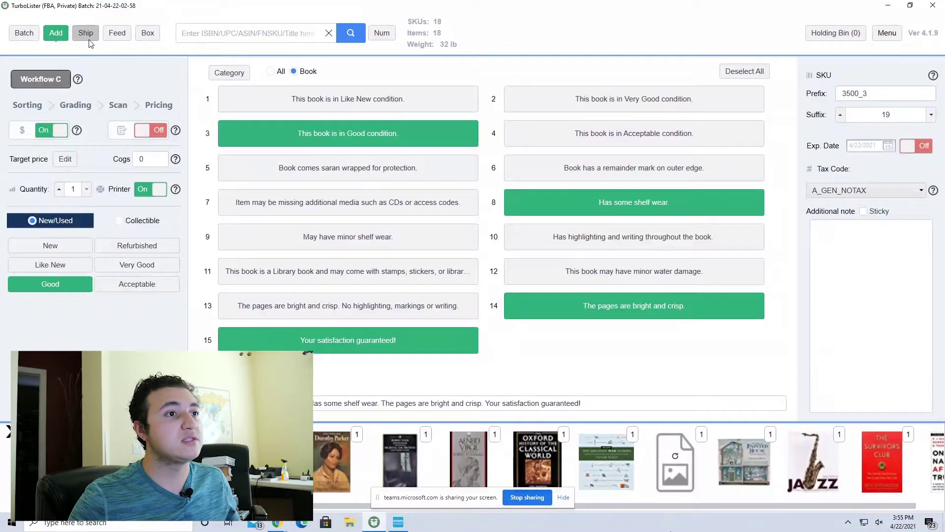
Step: Open the batch's shipping list and review the listed books with their conditions, notes and prices
{"action": "left_click", "coordinate": [86, 34]}
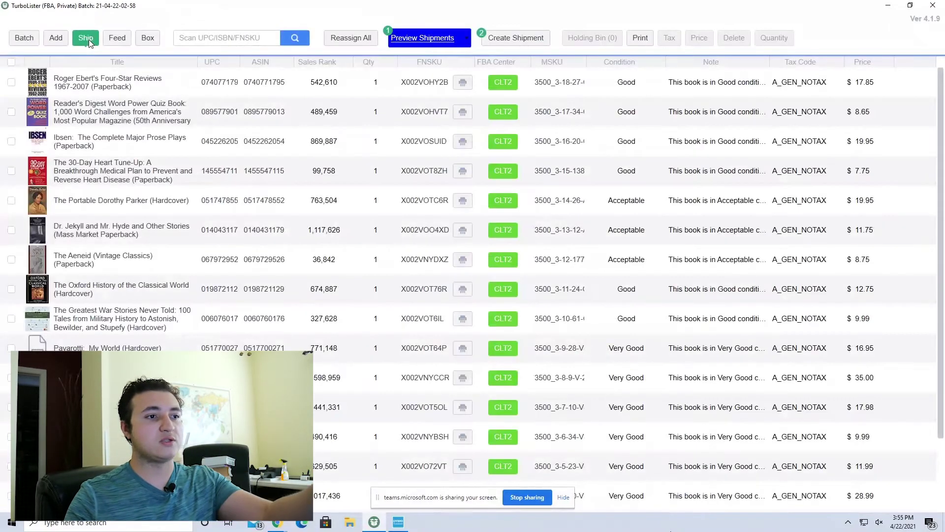
{"action": "scroll", "coordinate": [352, 234], "scroll_direction": "down", "scroll_amount": 1}
{"action": "scroll", "coordinate": [364, 261], "scroll_direction": "up", "scroll_amount": 1}
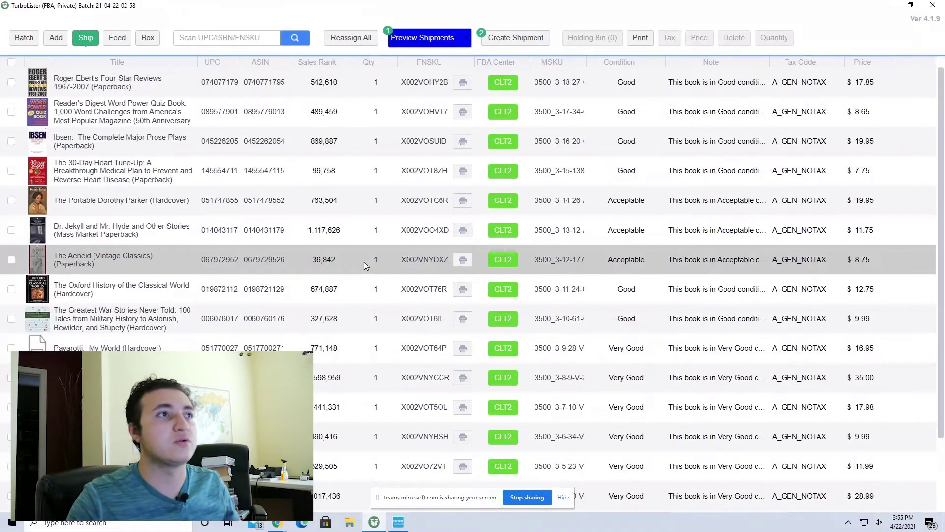
Step: Preview the shipments and examine which fulfillment center the batch's items are assigned to
{"action": "left_click", "coordinate": [456, 42]}
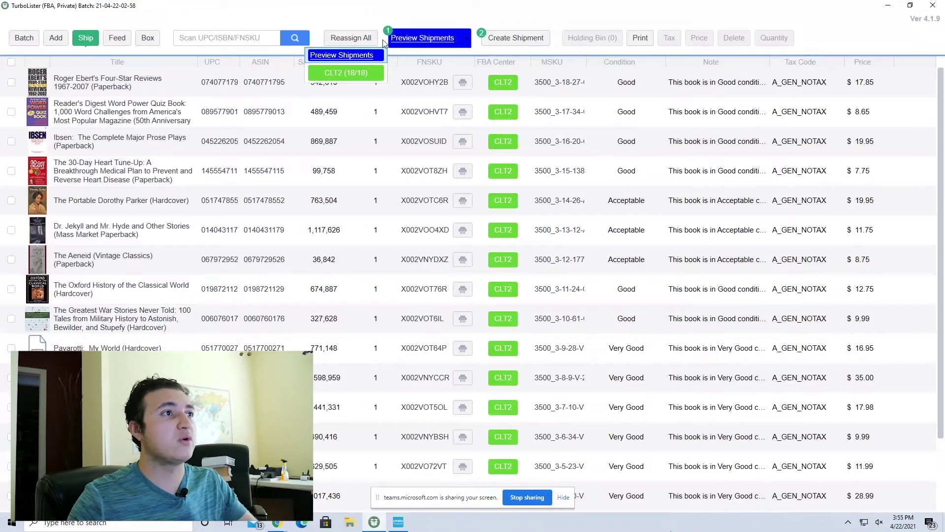
{"action": "left_click", "coordinate": [455, 44]}
{"action": "left_click", "coordinate": [456, 45]}
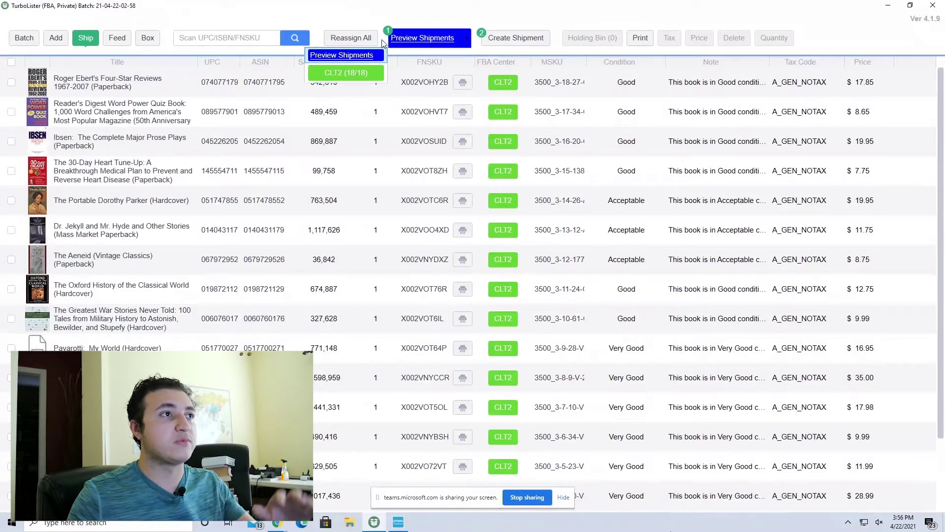
{"action": "scroll", "coordinate": [492, 219], "scroll_direction": "down", "scroll_amount": 1}
{"action": "scroll", "coordinate": [492, 219], "scroll_direction": "up", "scroll_amount": 1}
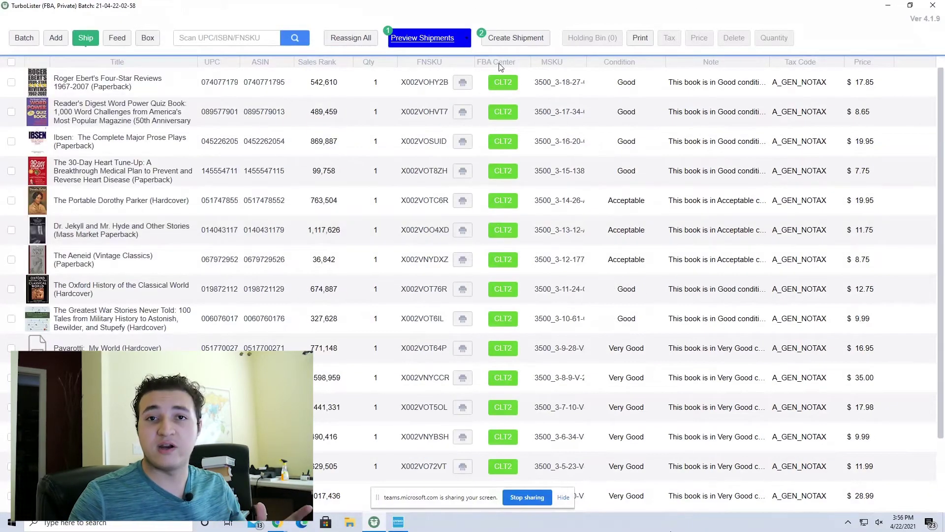
Step: Create a new shipment for the batch under the suggested name and open its box management
{"action": "left_click", "coordinate": [519, 39]}
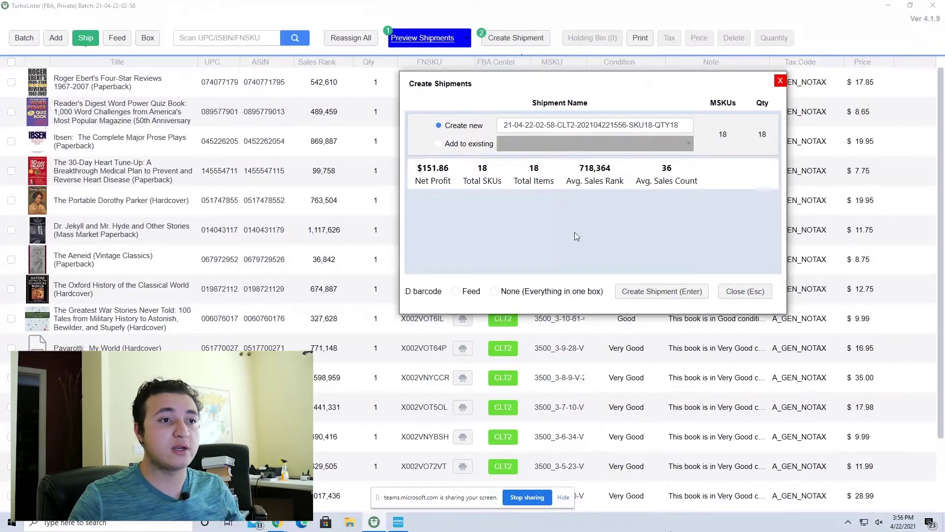
{"action": "left_click", "coordinate": [658, 292]}
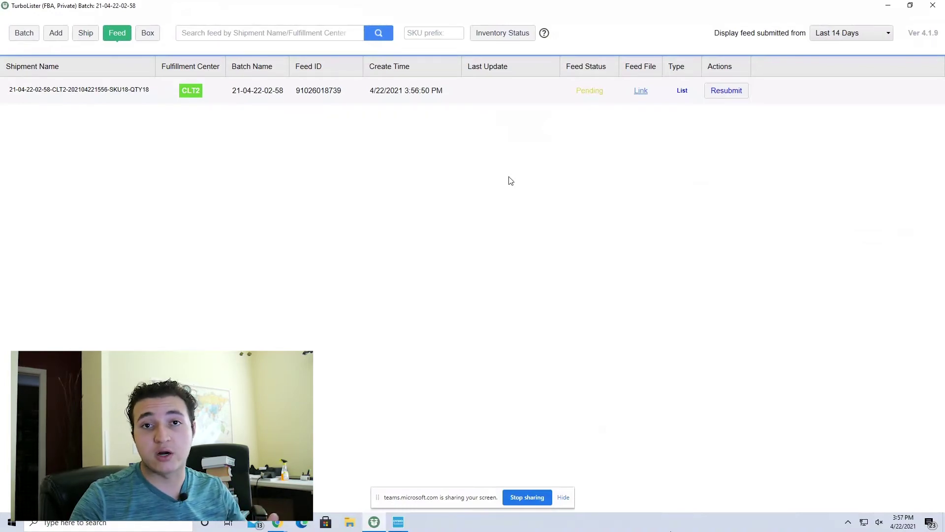
{"action": "left_click", "coordinate": [148, 33]}
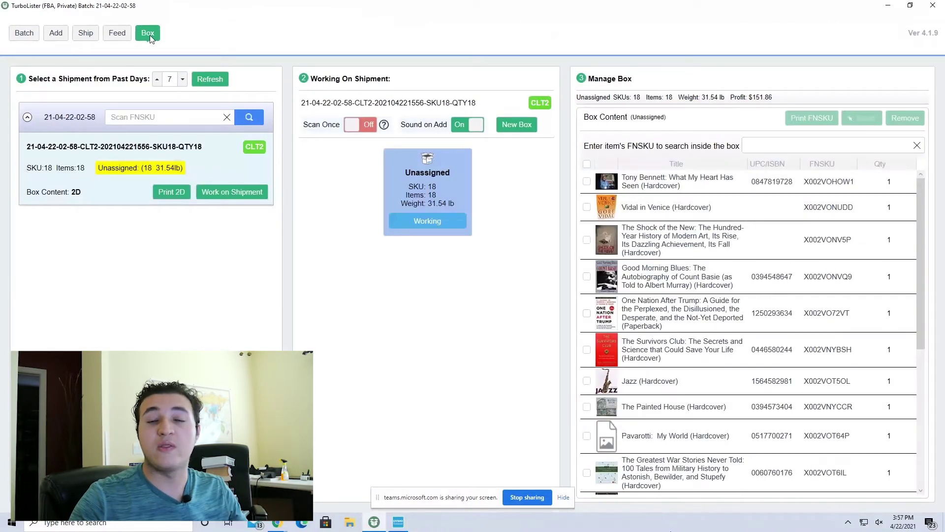